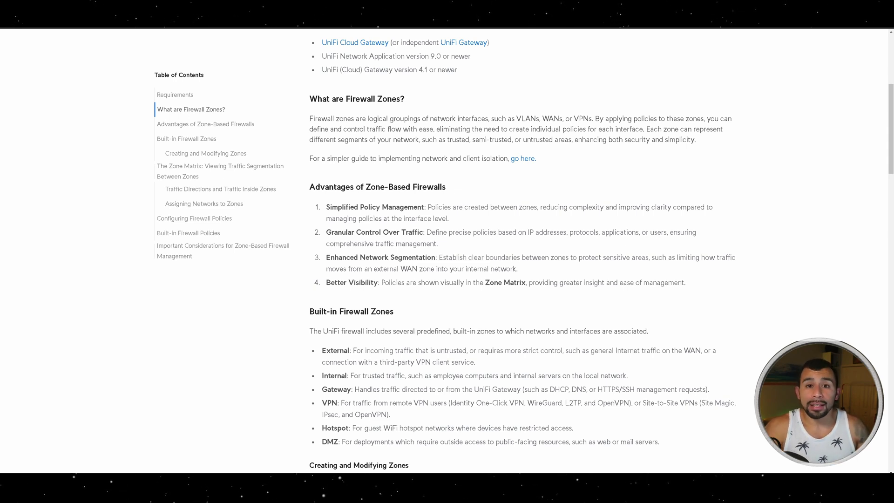
scroll(588, 186, down, 1)
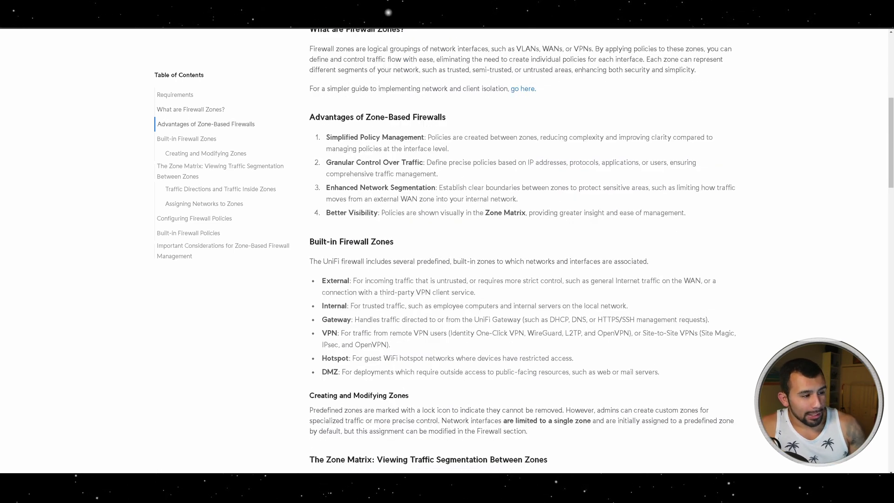
drag(329, 137, 451, 148)
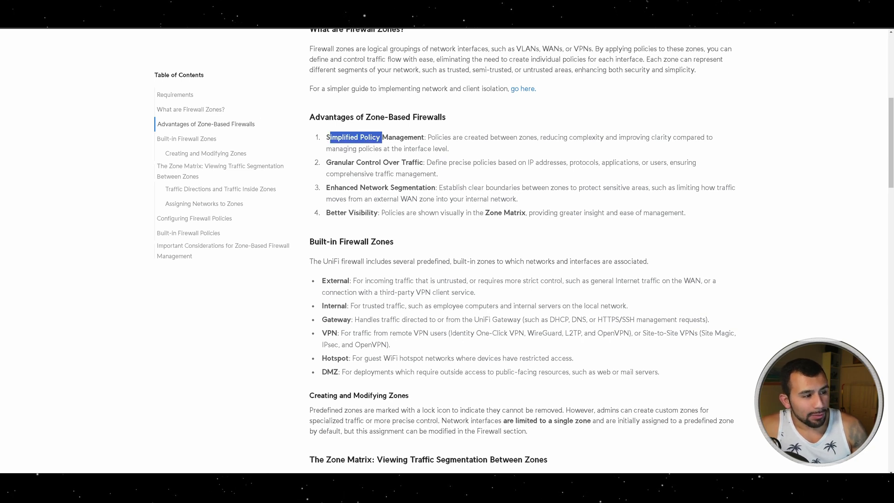
click(482, 145)
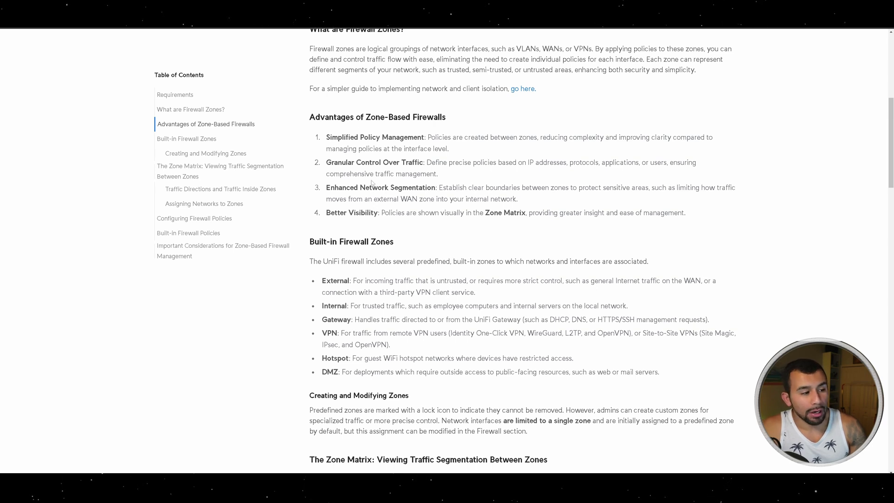
scroll(524, 252, down, 1)
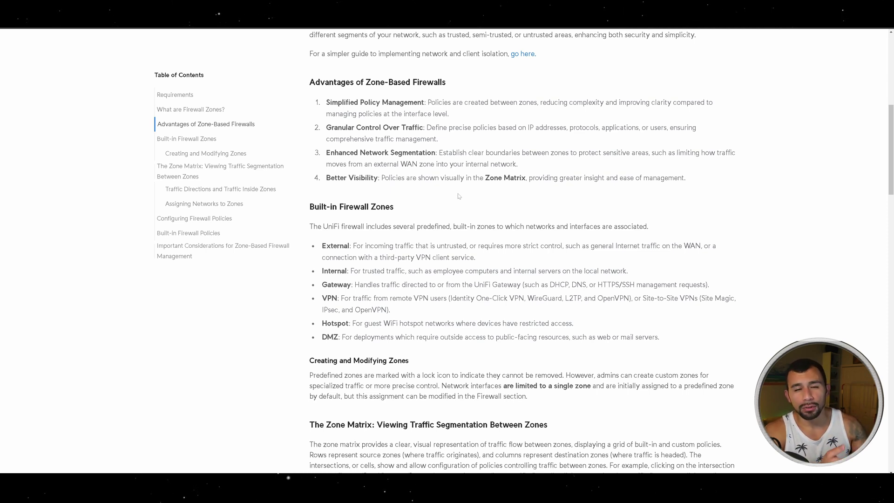
scroll(455, 192, down, 2)
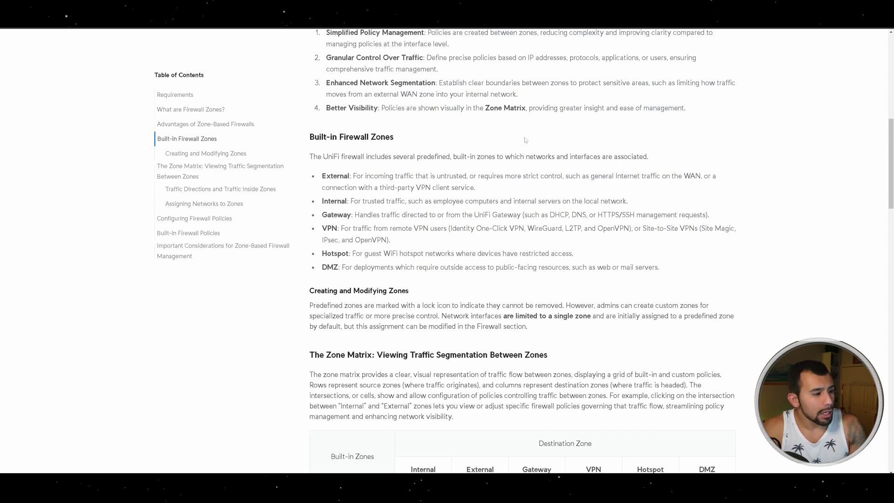
drag(400, 176, 519, 187)
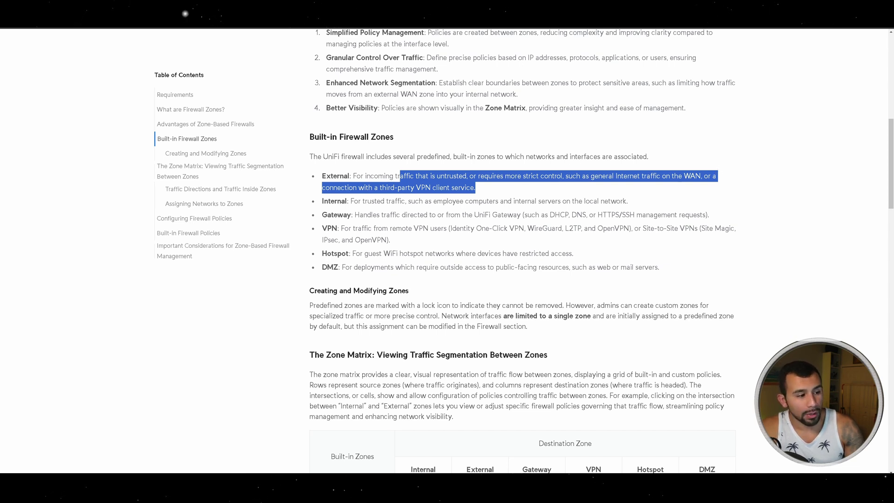
drag(354, 215, 379, 201)
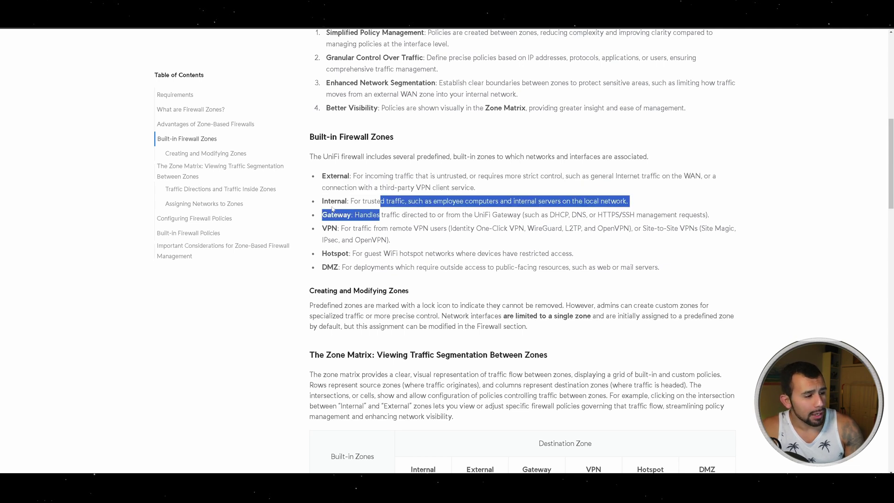
click(378, 201)
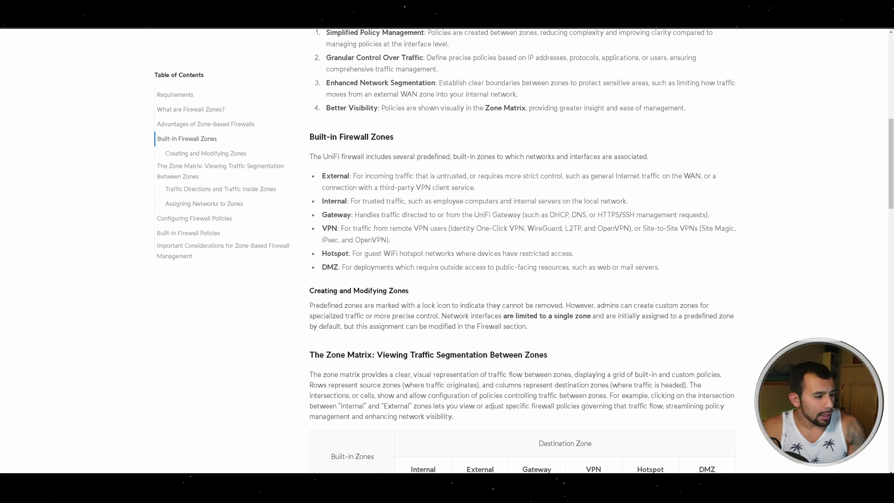
drag(366, 228, 402, 228)
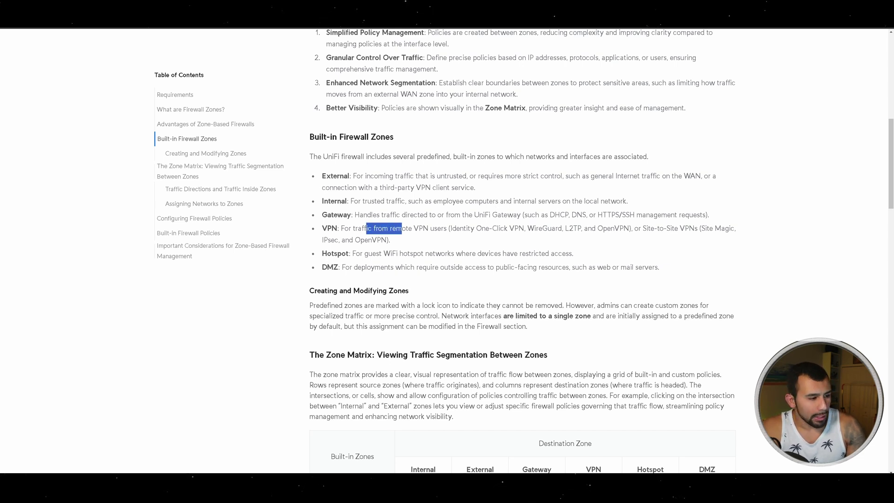
click(402, 228)
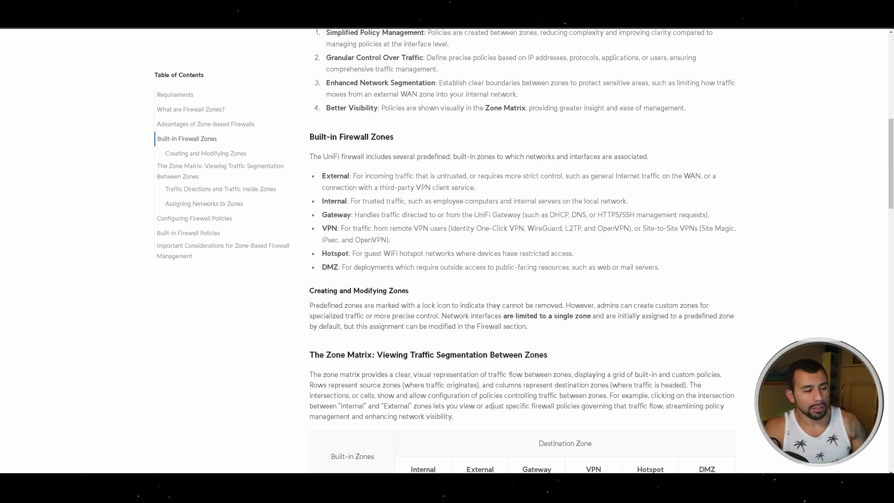
scroll(523, 252, down, 3)
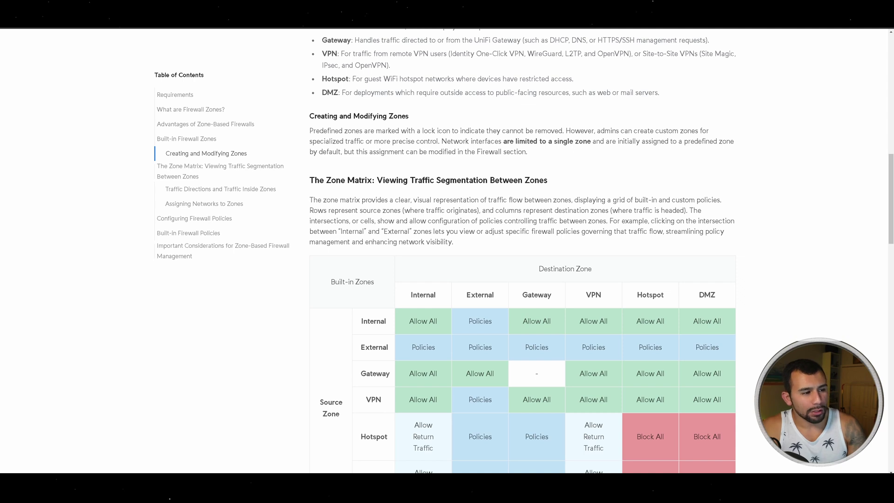
scroll(592, 153, down, 2)
scroll(592, 152, down, 2)
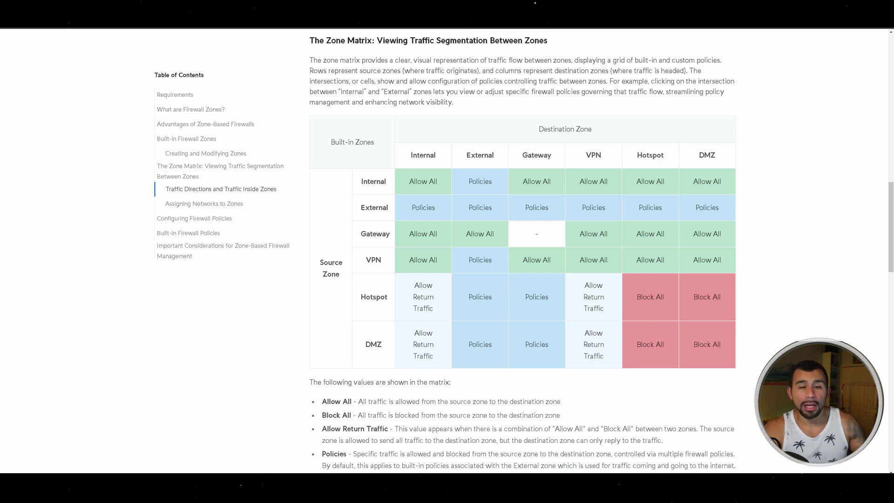
scroll(522, 251, down, 1)
scroll(523, 252, down, 1)
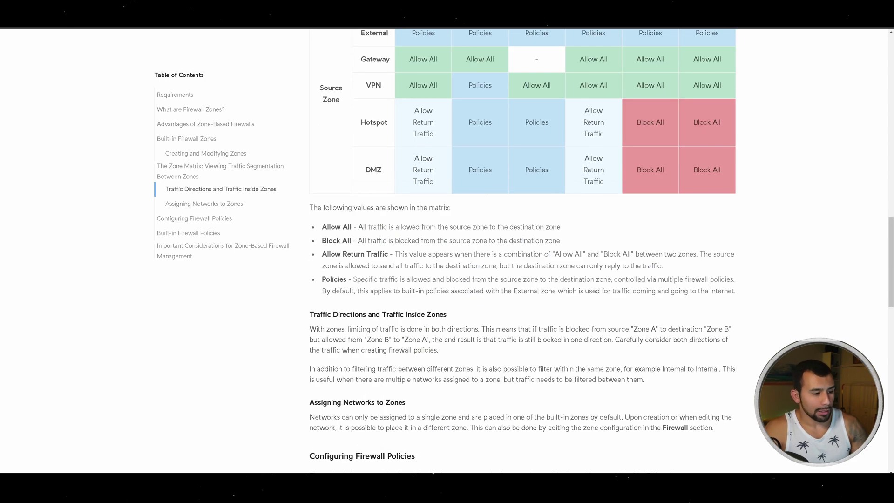
scroll(522, 252, down, 1)
scroll(522, 252, down, 1)
scroll(522, 251, down, 1)
scroll(523, 251, down, 1)
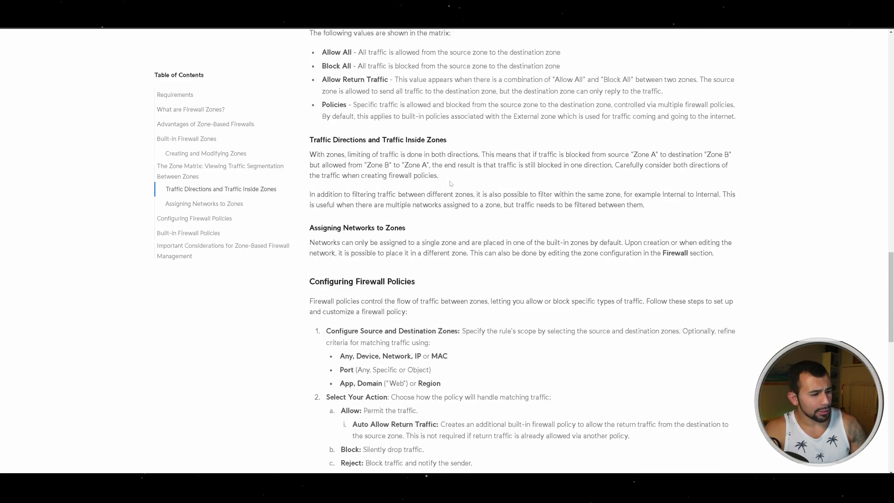
scroll(523, 252, down, 1)
scroll(522, 252, down, 1)
scroll(473, 224, down, 3)
scroll(473, 224, down, 1)
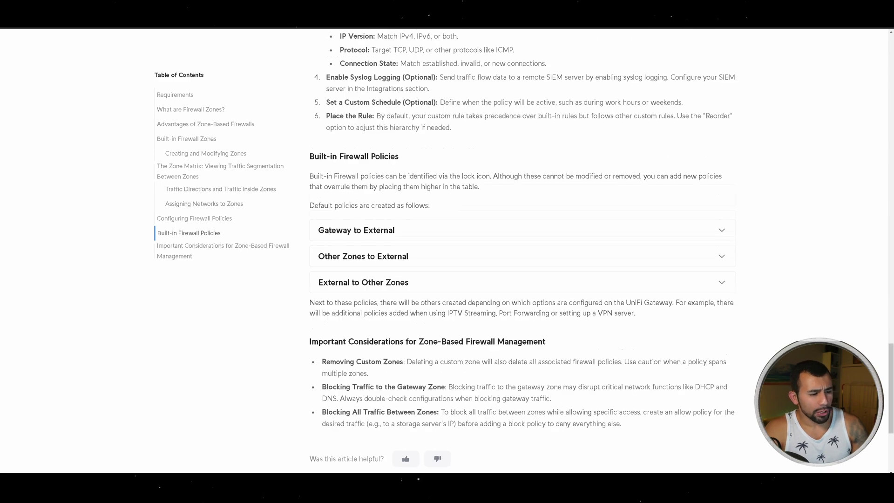
scroll(472, 224, down, 1)
scroll(473, 223, up, 5)
scroll(473, 224, up, 4)
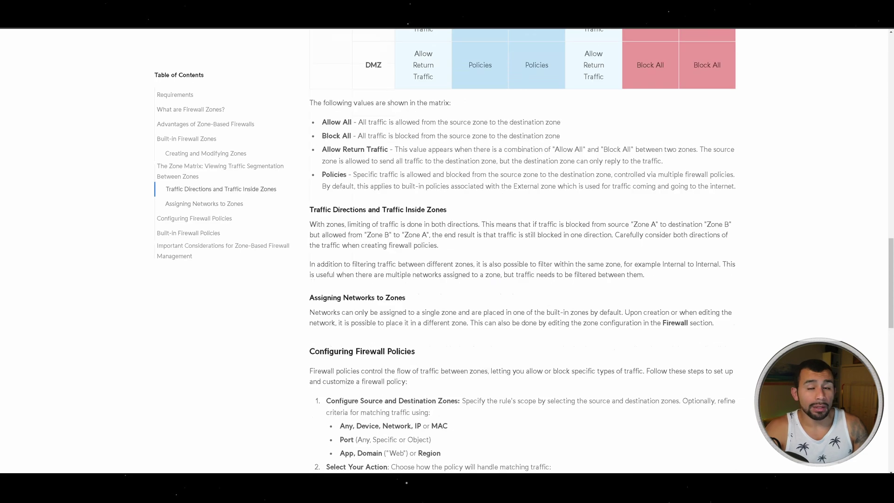
scroll(473, 224, up, 4)
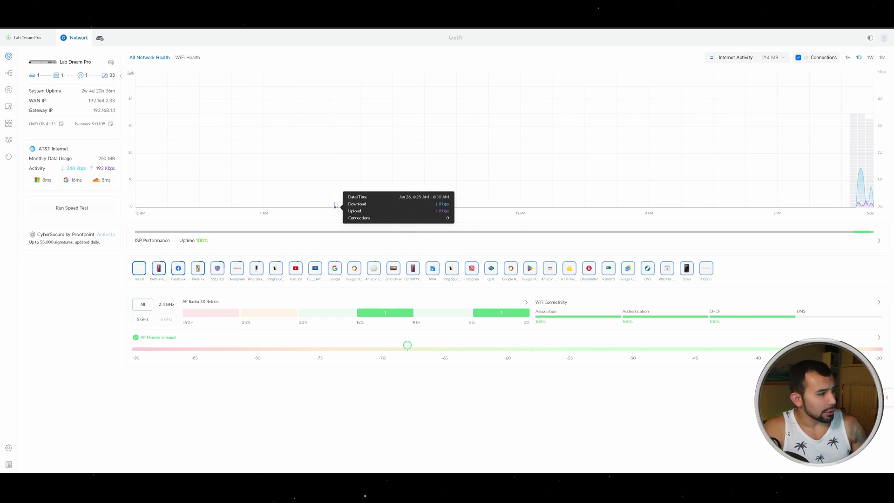
- Start the zone-based firewall upgrade from Settings > Security and confirm the migration
click(9, 447)
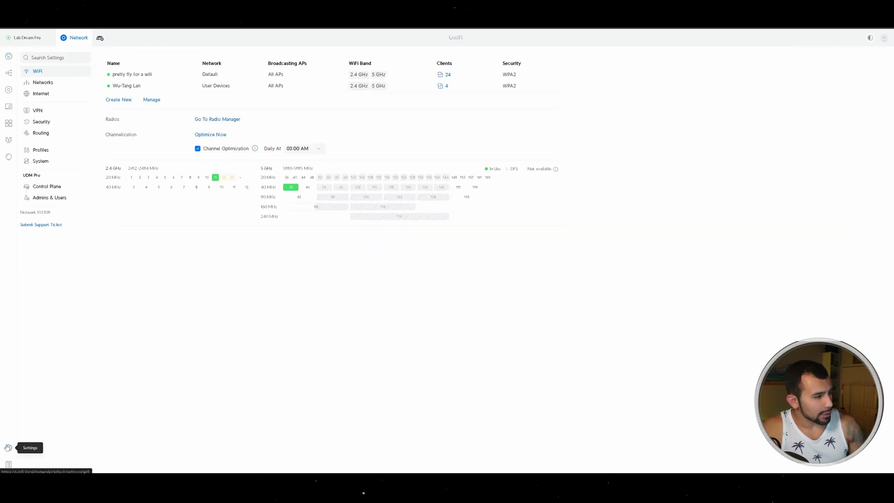
click(41, 121)
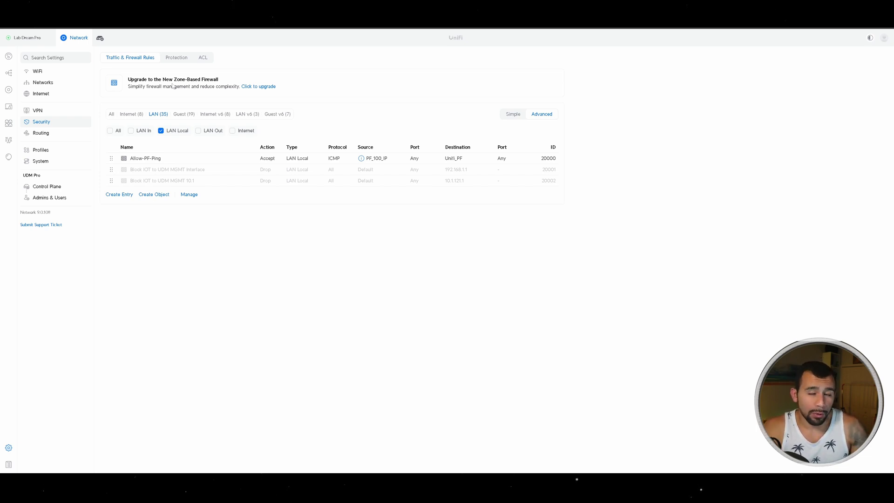
click(261, 88)
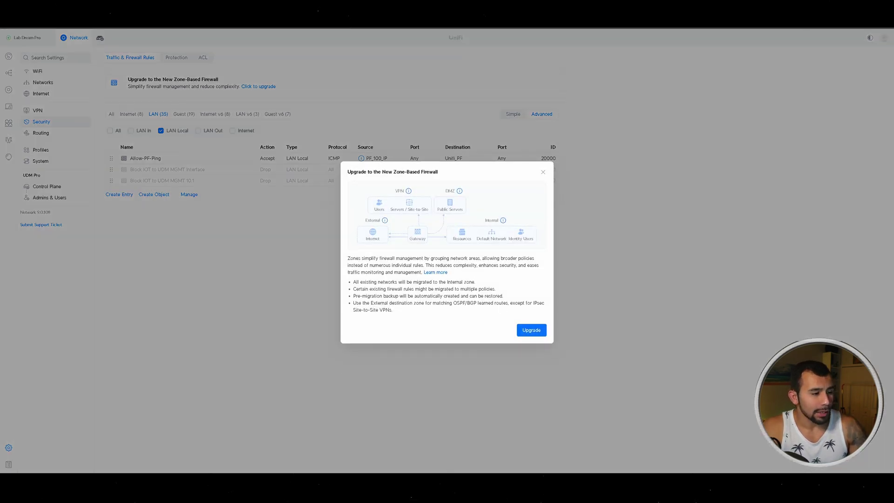
click(543, 331)
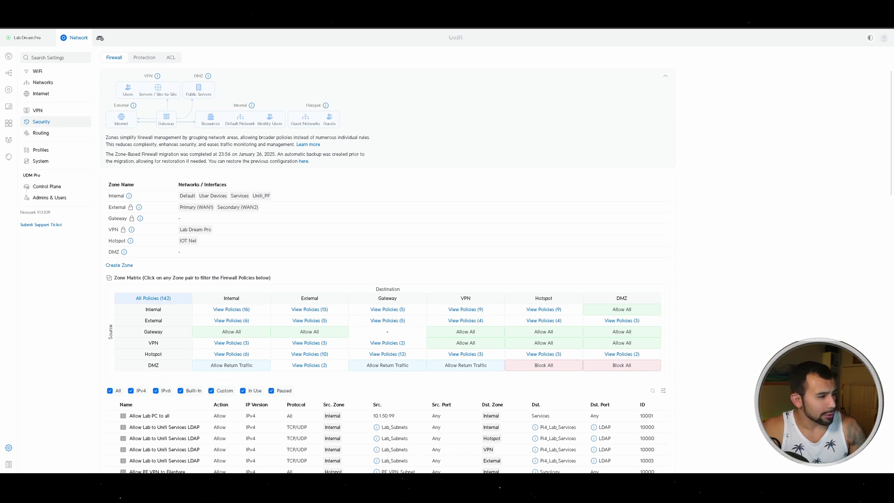
- Review the migration completion and backup note, then open the Internal zone's details
drag(199, 154, 327, 154)
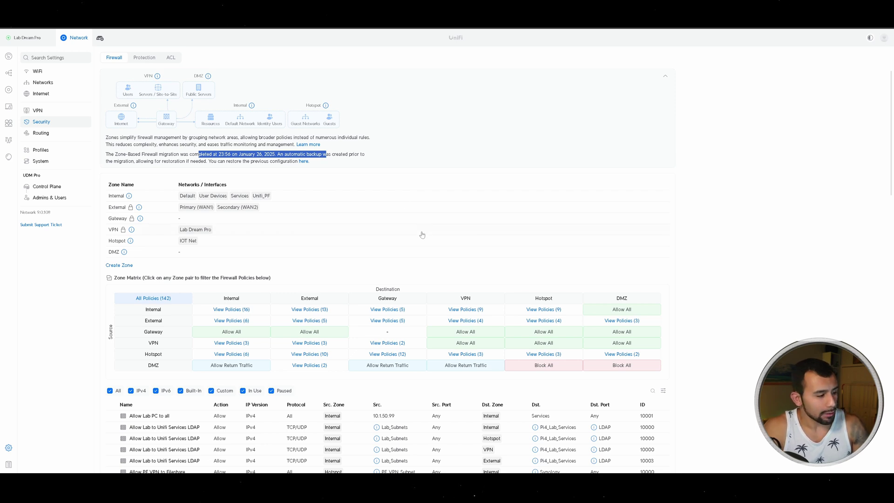
scroll(379, 146, down, 1)
scroll(379, 146, down, 1)
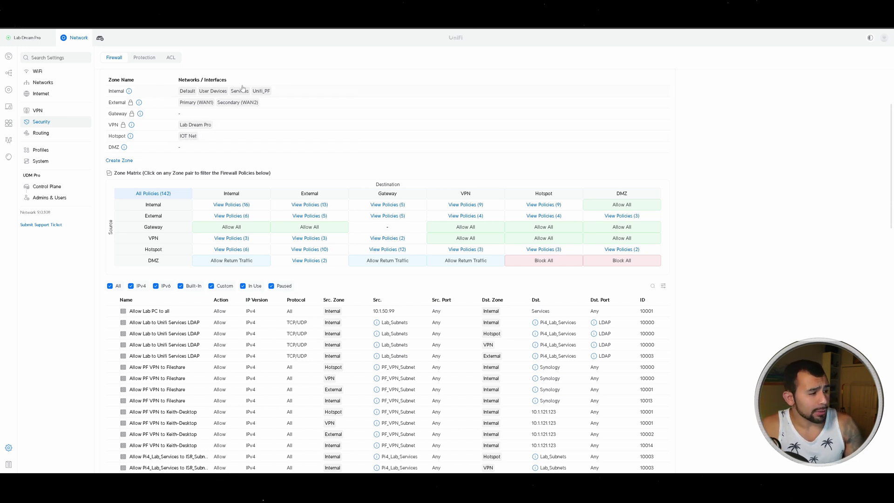
click(183, 95)
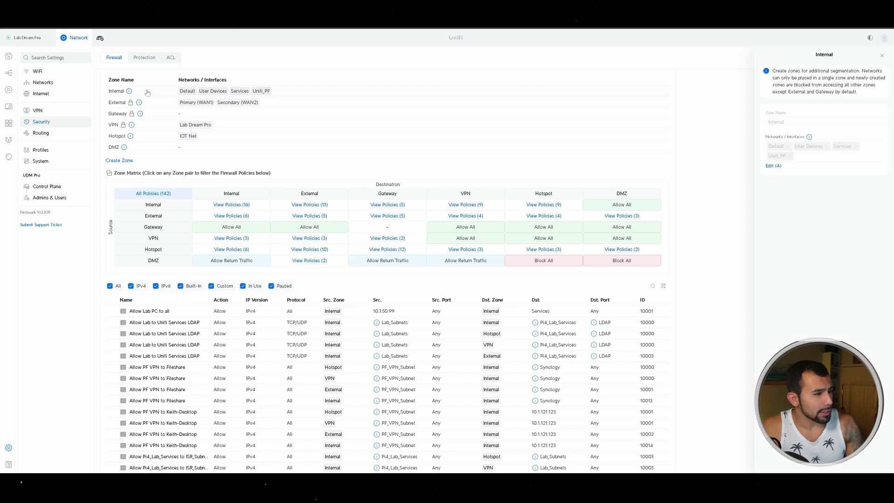
- View the Internal zone's four assigned networks without changes, then go to the Networks list
click(773, 167)
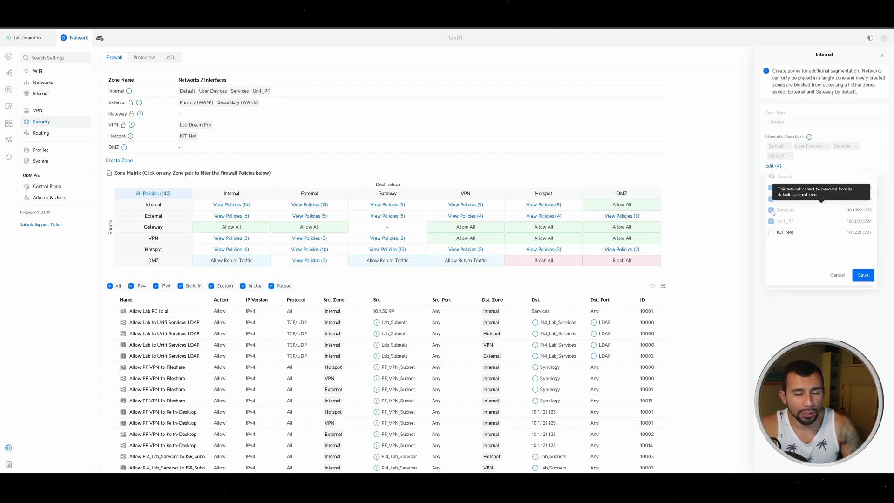
click(831, 277)
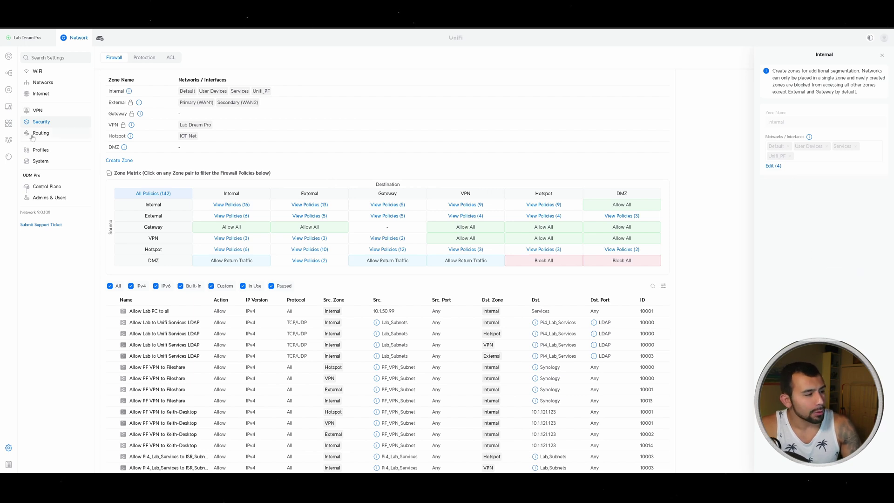
click(48, 84)
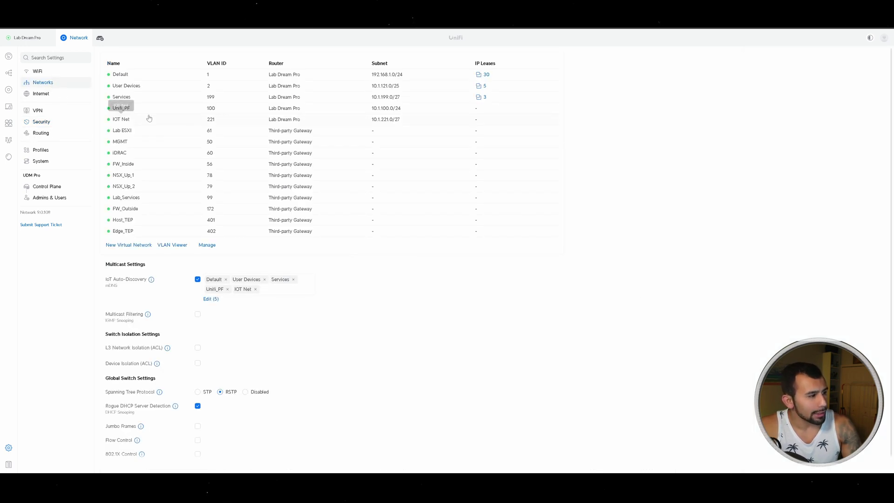
- Change the Unifi_PF network's zone from Internal to Hotspot and apply it
click(153, 109)
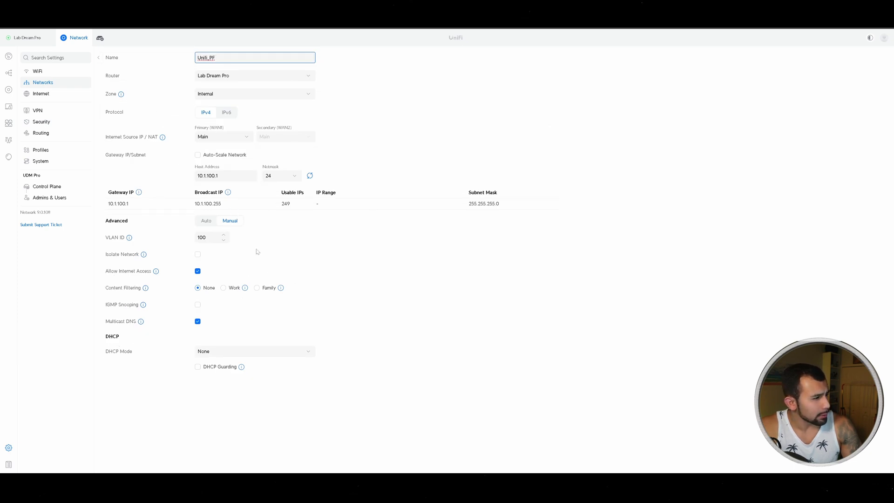
click(213, 96)
click(219, 122)
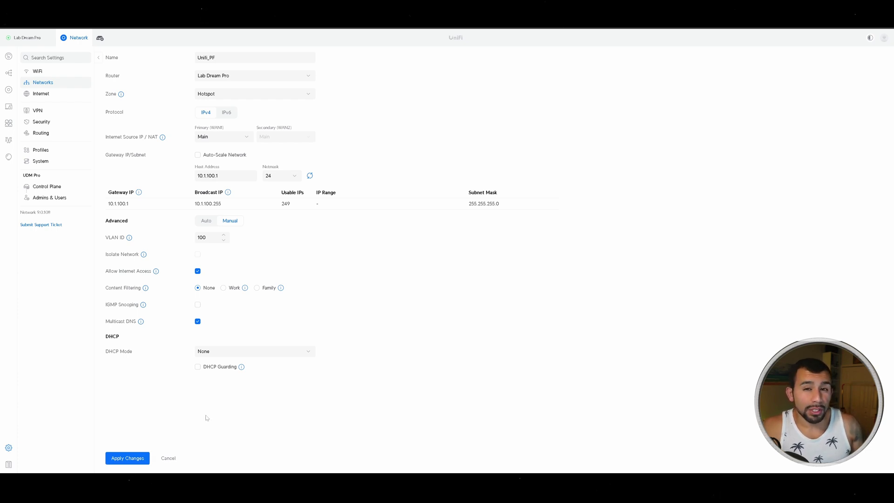
click(140, 458)
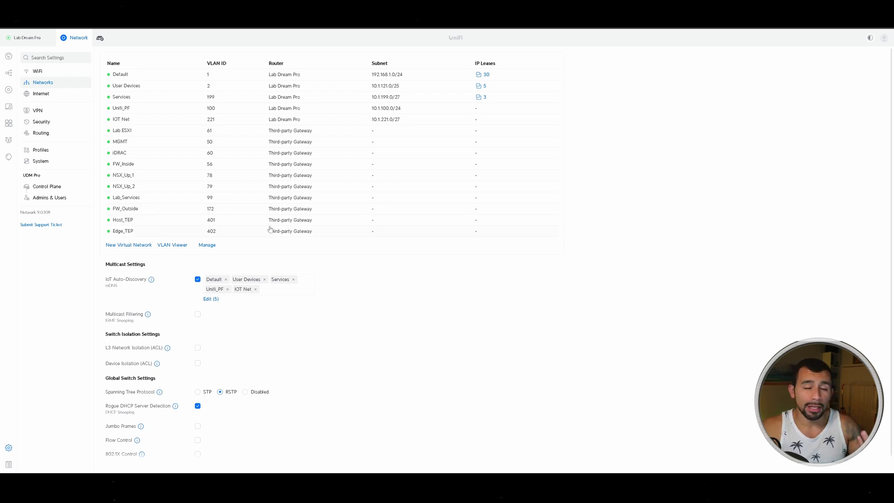
- Review the firewall zones and policies in Security, then begin a new zone
click(62, 123)
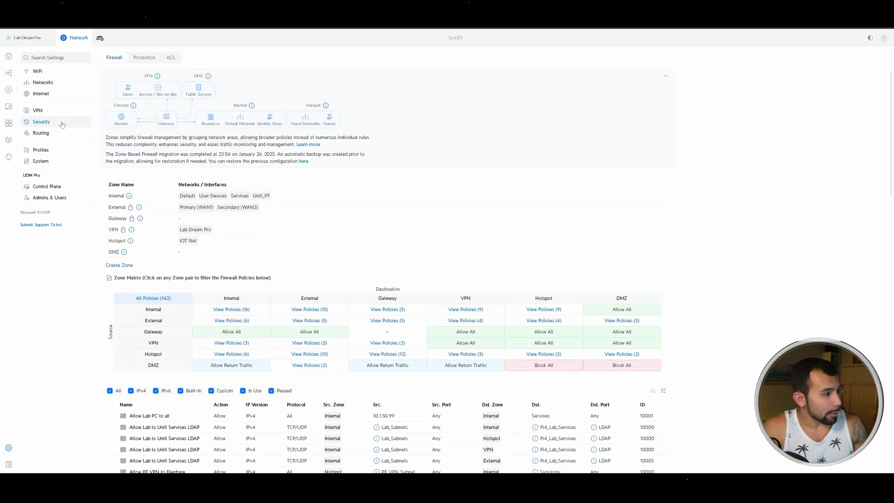
scroll(364, 270, down, 5)
scroll(357, 162, down, 5)
scroll(358, 162, down, 5)
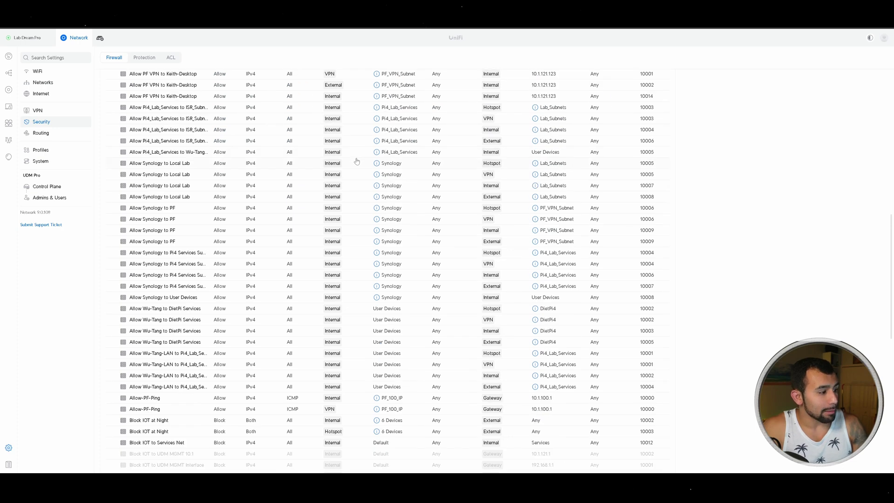
scroll(356, 161, down, 5)
scroll(357, 162, down, 3)
scroll(353, 170, up, 3)
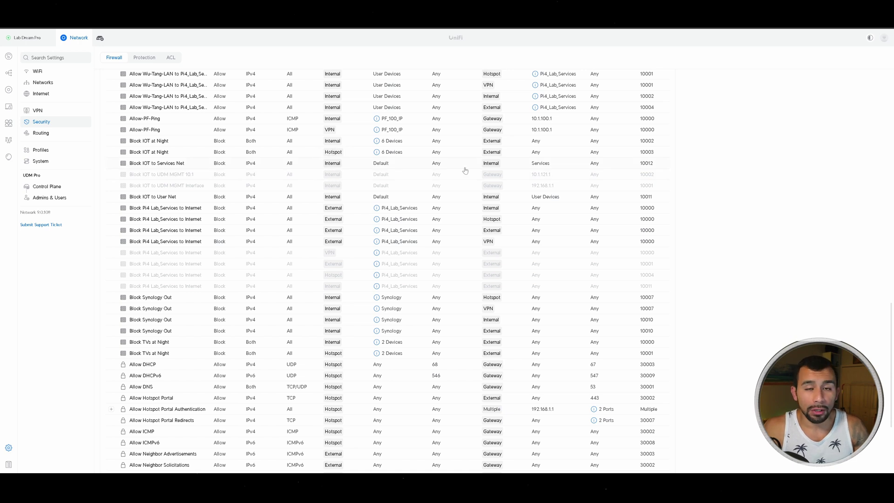
scroll(469, 210, up, 5)
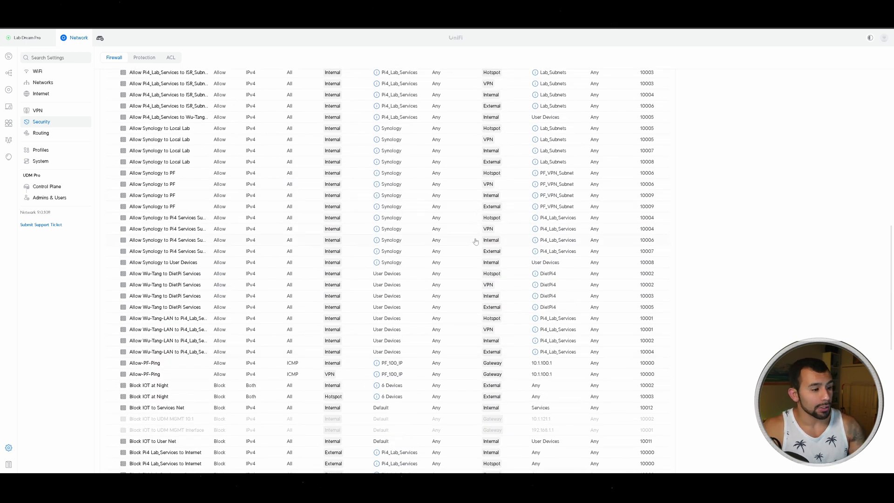
scroll(478, 255, up, 2)
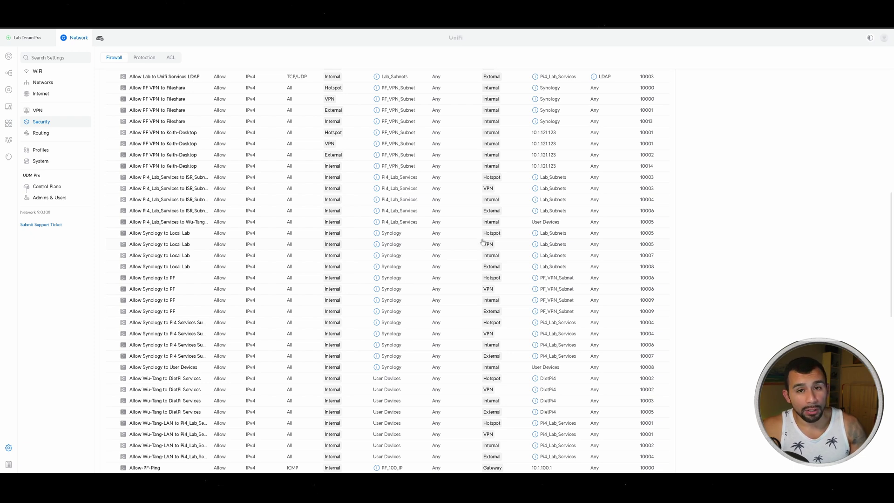
scroll(489, 243, up, 3)
scroll(499, 245, up, 2)
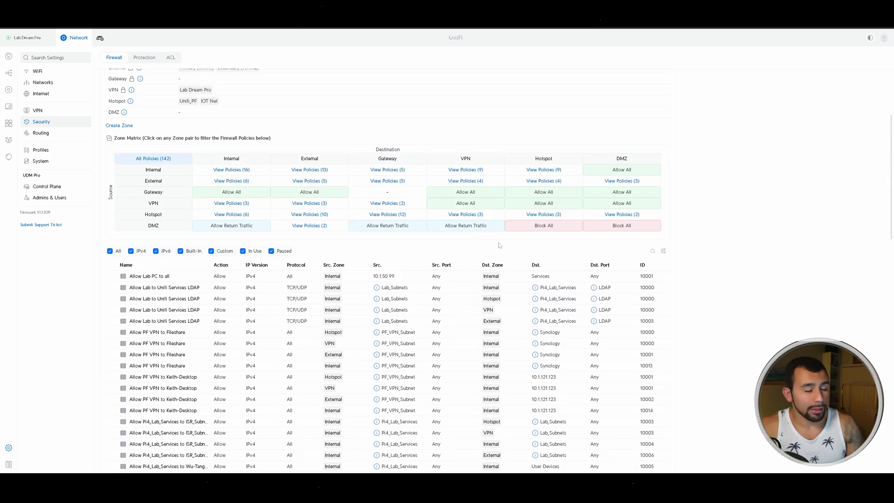
scroll(499, 244, down, 1)
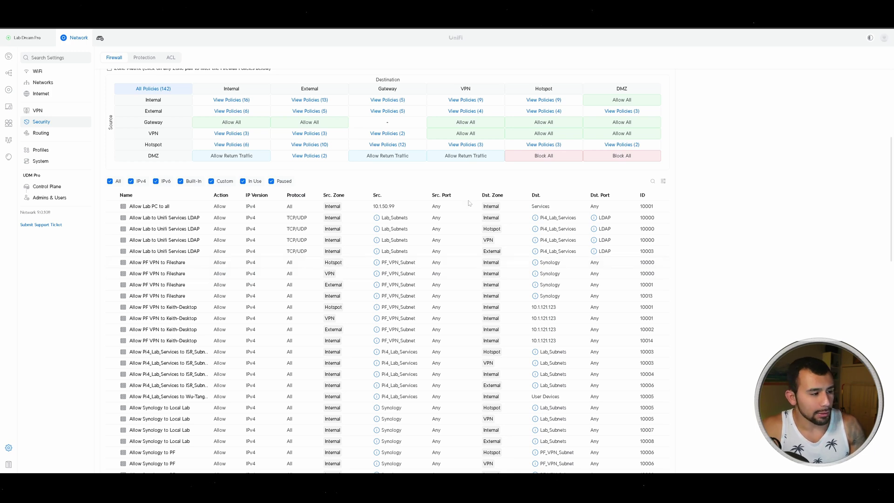
scroll(462, 206, up, 2)
scroll(300, 162, up, 1)
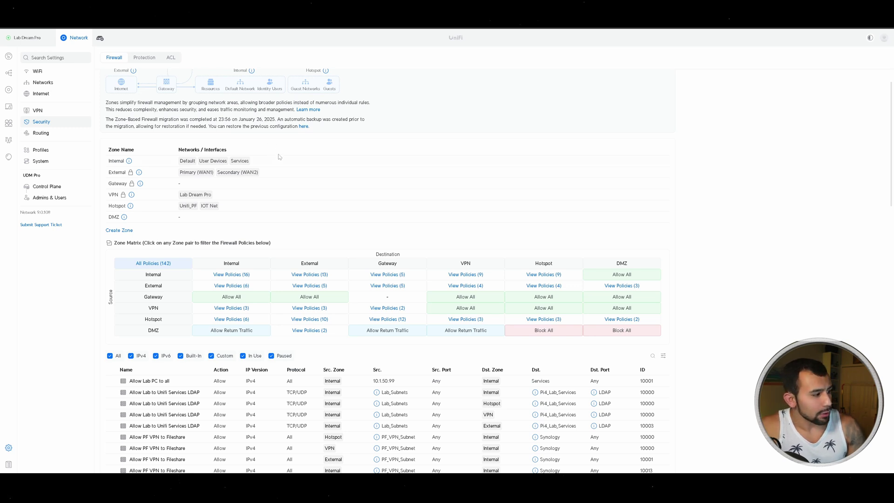
click(117, 230)
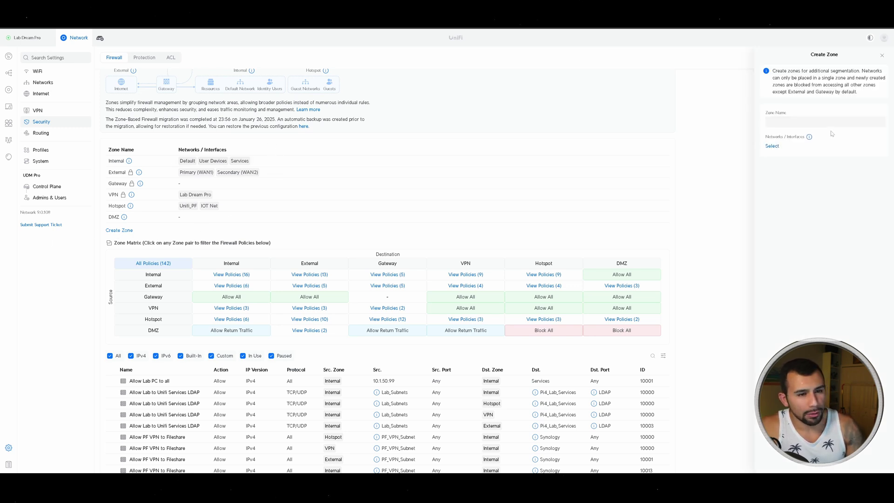
text(Lab)
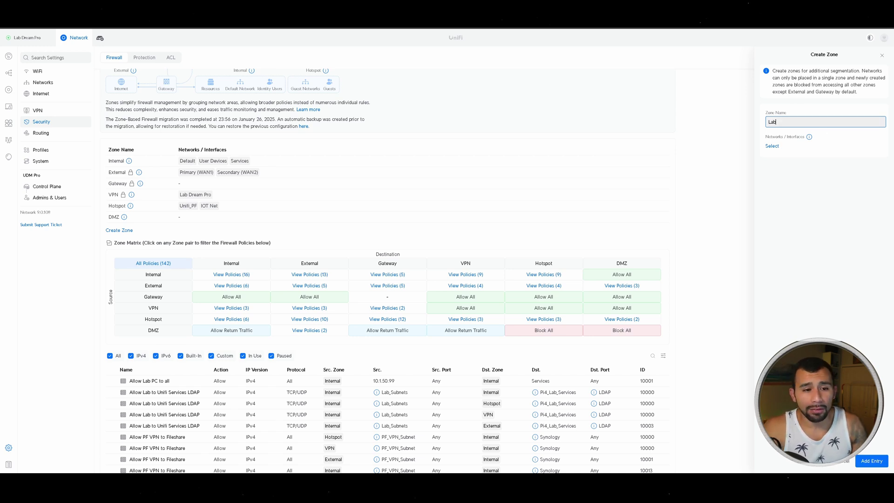
- Fill the new zone form with name Lab and network Unifi_PF, and try saving
click(772, 146)
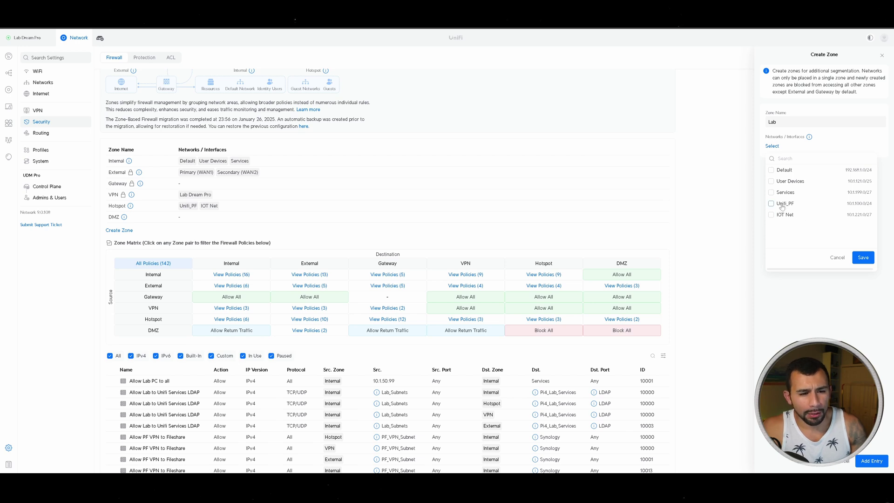
click(782, 206)
click(863, 257)
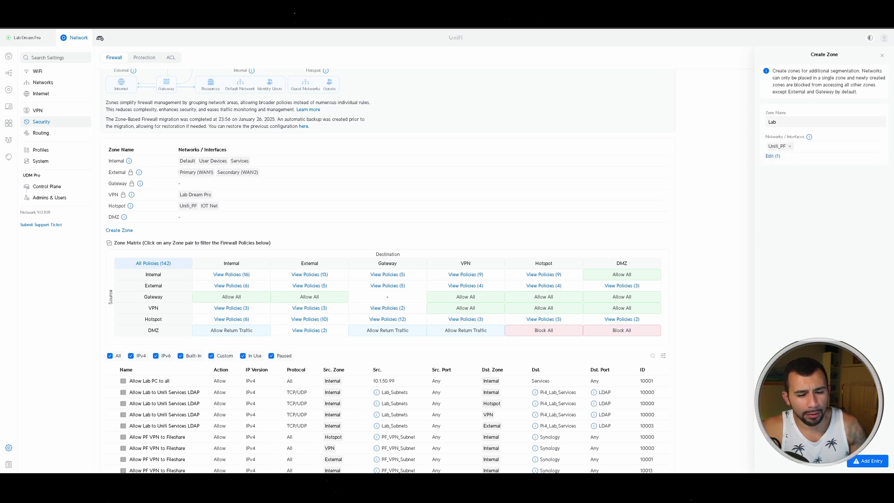
click(869, 461)
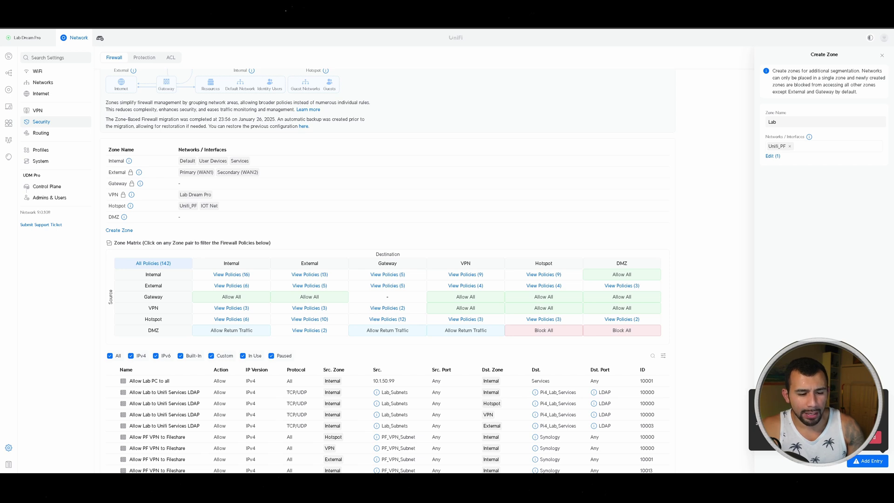
click(874, 437)
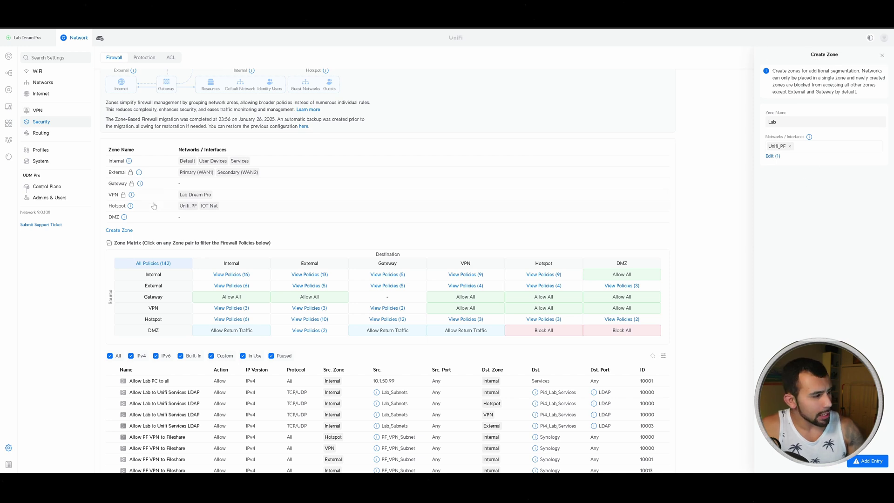
- Reload Security, save an empty Lab zone, and return to the Networks list
click(44, 123)
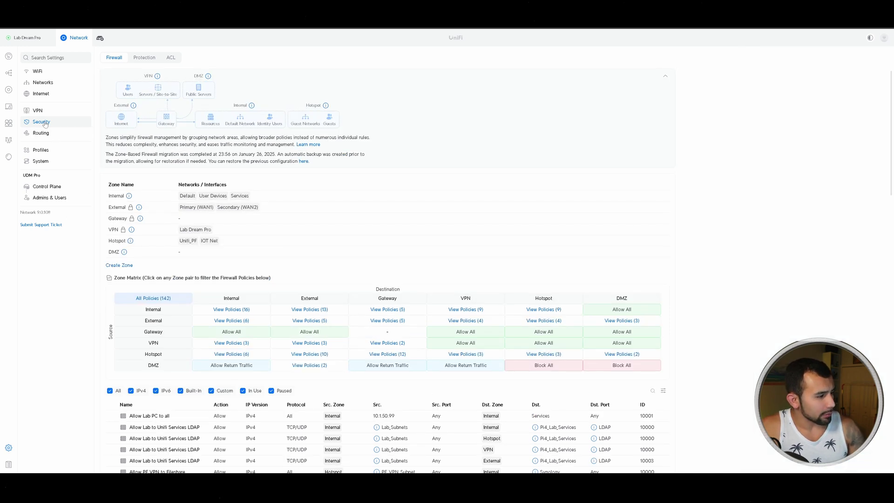
scroll(201, 228, down, 1)
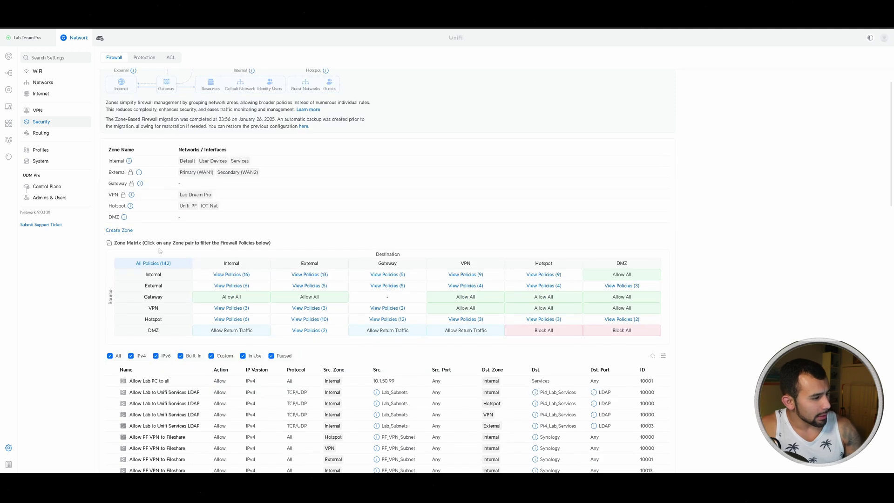
click(124, 231)
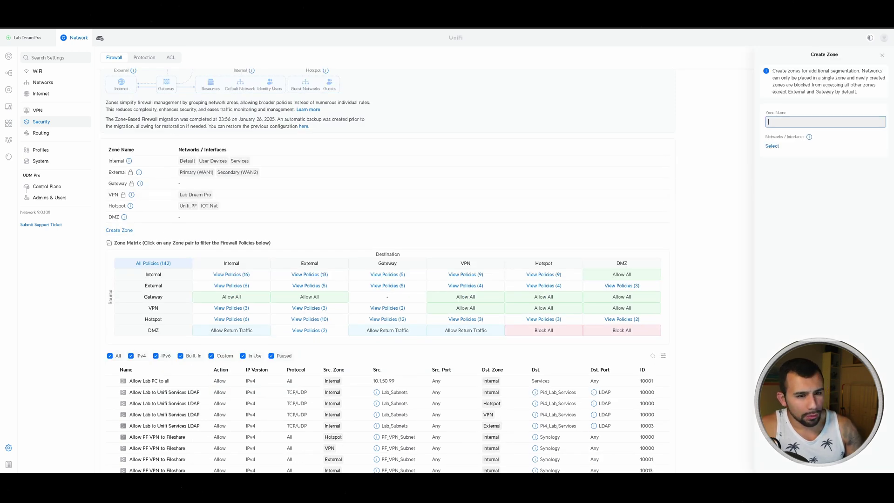
text(Lab)
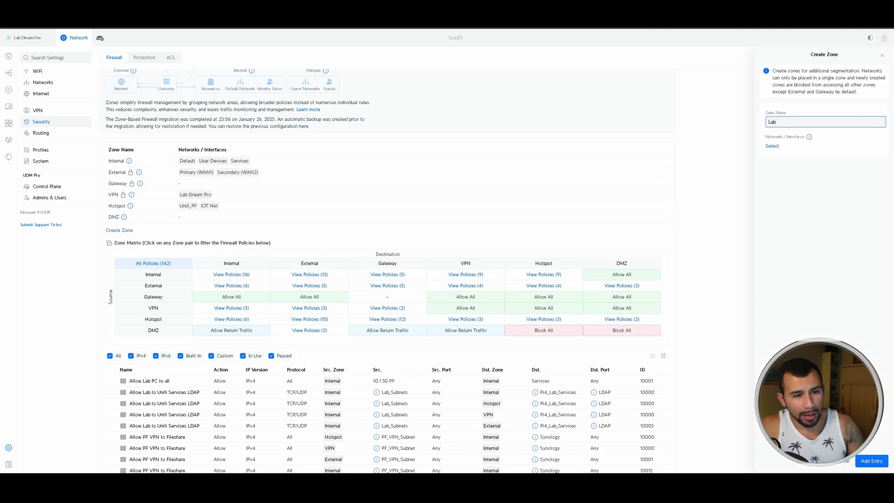
click(871, 462)
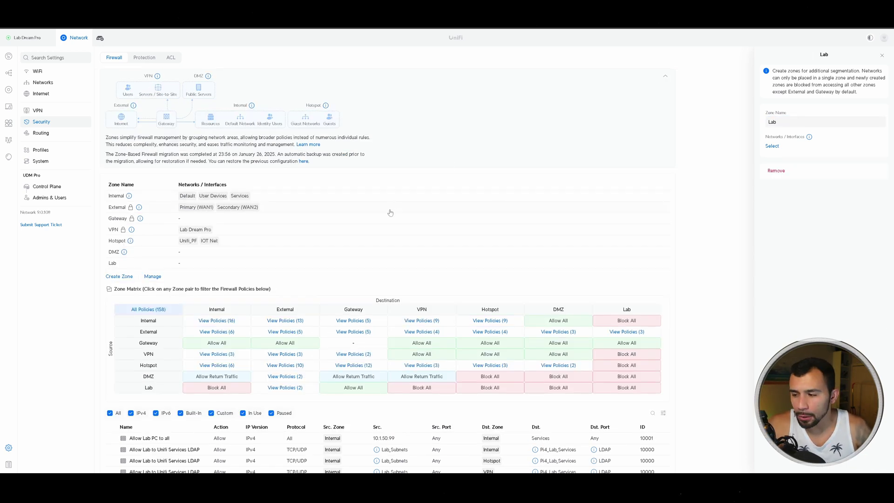
click(62, 84)
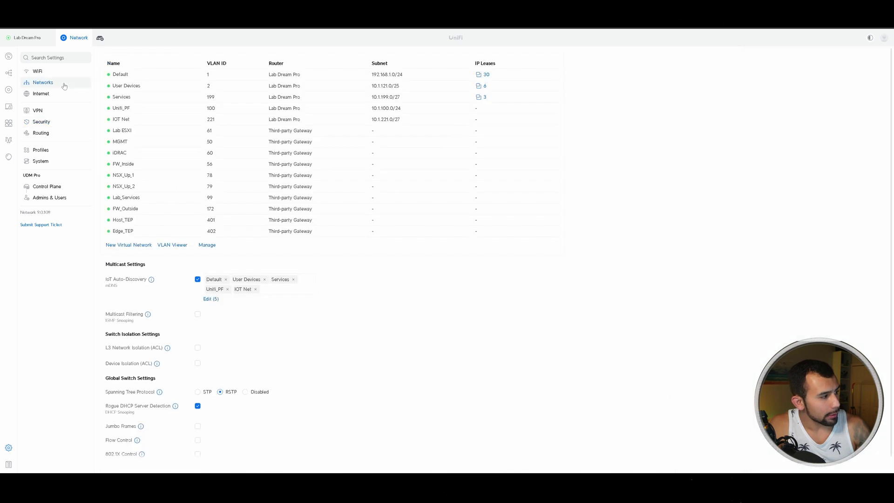
- Switch the Unifi_PF network's zone to Lab and apply the change
click(134, 110)
click(236, 96)
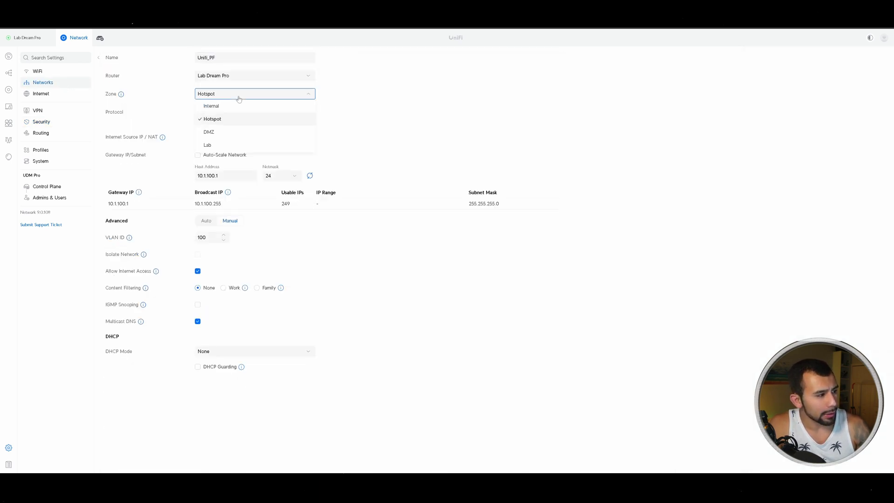
click(218, 145)
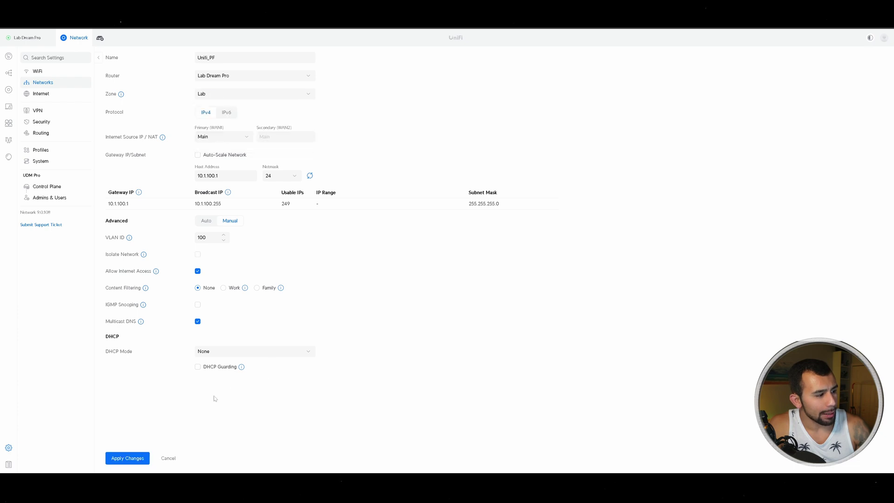
click(125, 459)
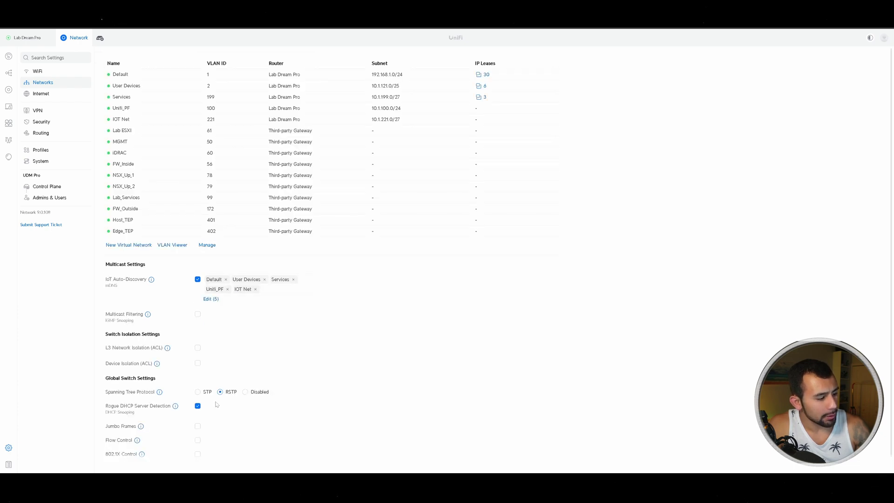
- Verify the Lab zone contains UniFi_PF, then start a Lab-to-Internal policy
click(43, 121)
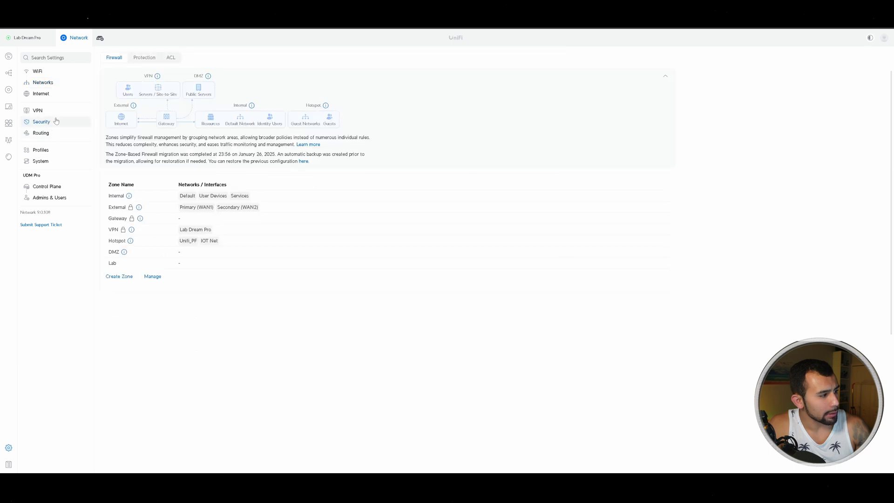
scroll(168, 298, down, 2)
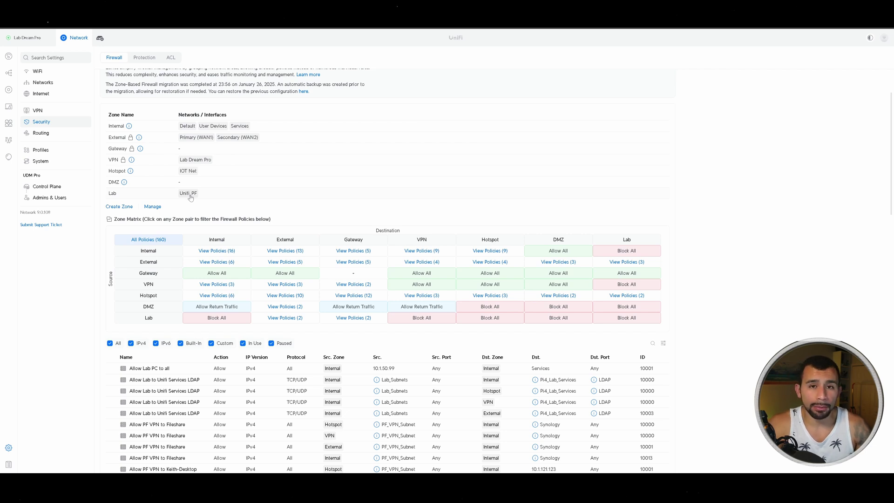
click(275, 141)
click(239, 196)
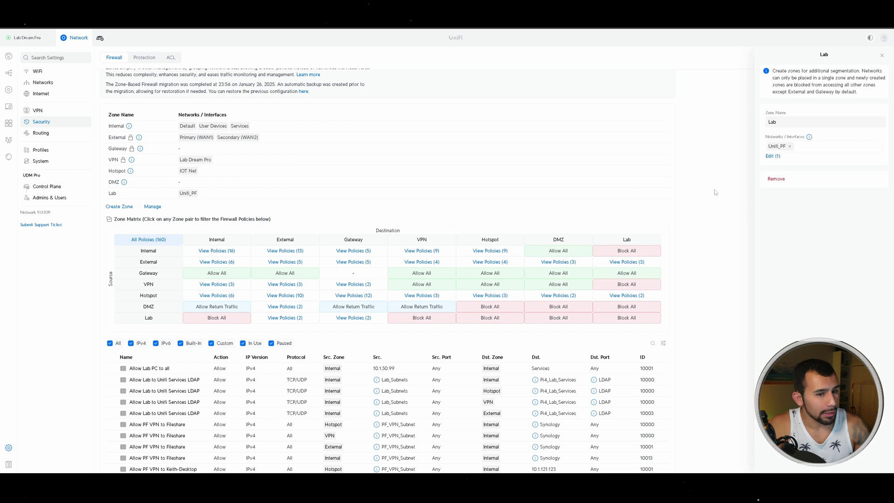
click(772, 156)
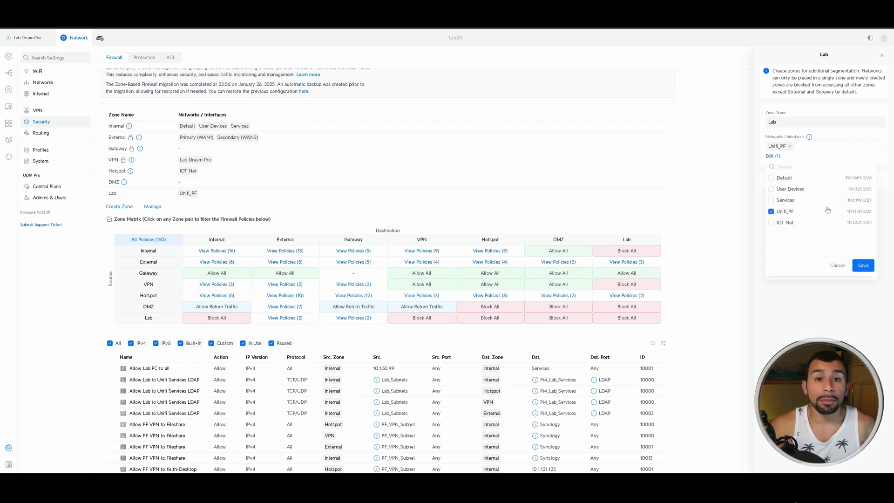
click(838, 265)
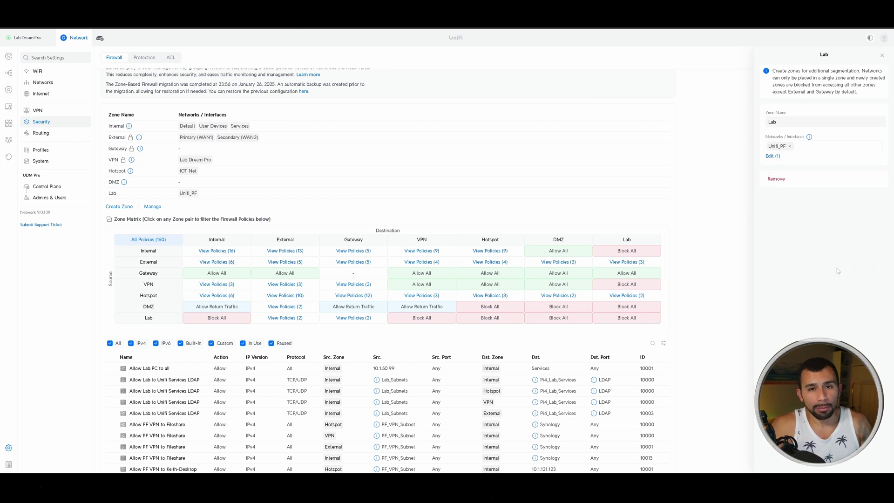
scroll(390, 201, down, 3)
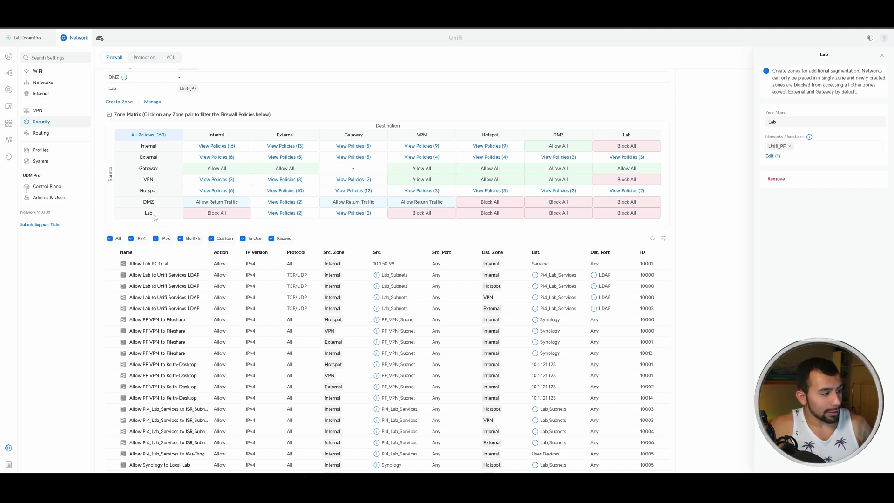
click(207, 214)
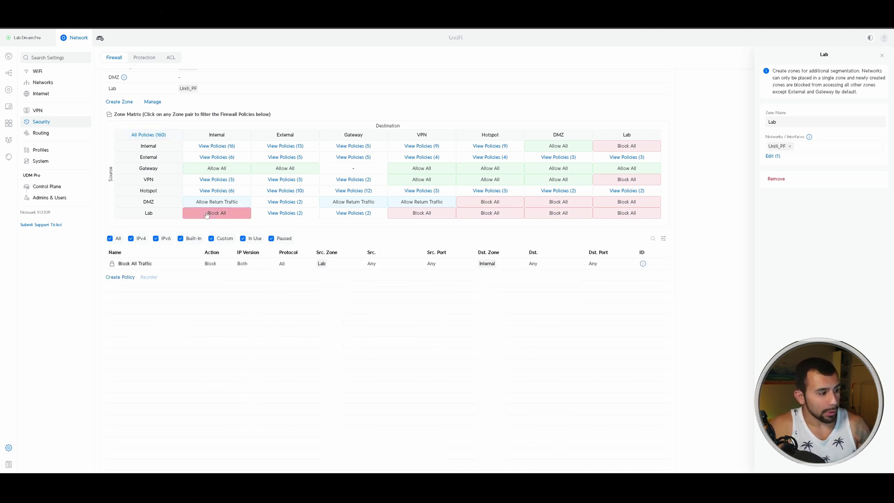
scroll(222, 269, down, 1)
scroll(222, 267, down, 1)
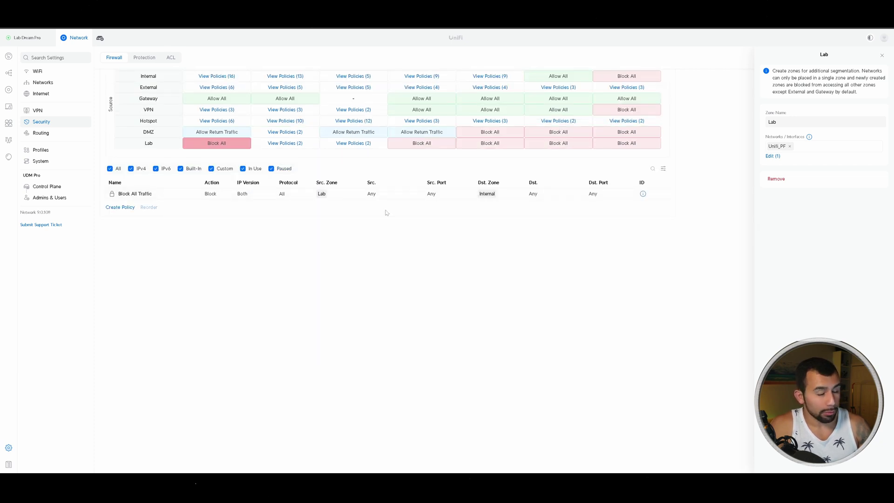
click(117, 208)
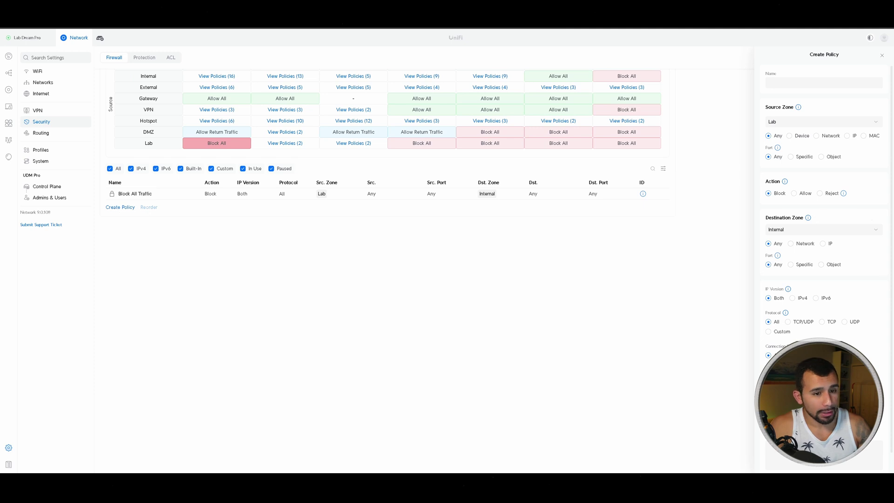
text(Lab)
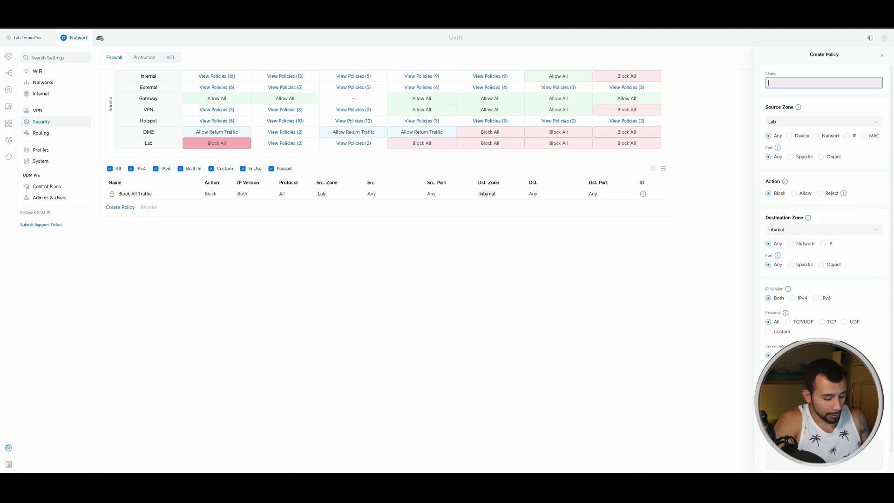
text( to Internal)
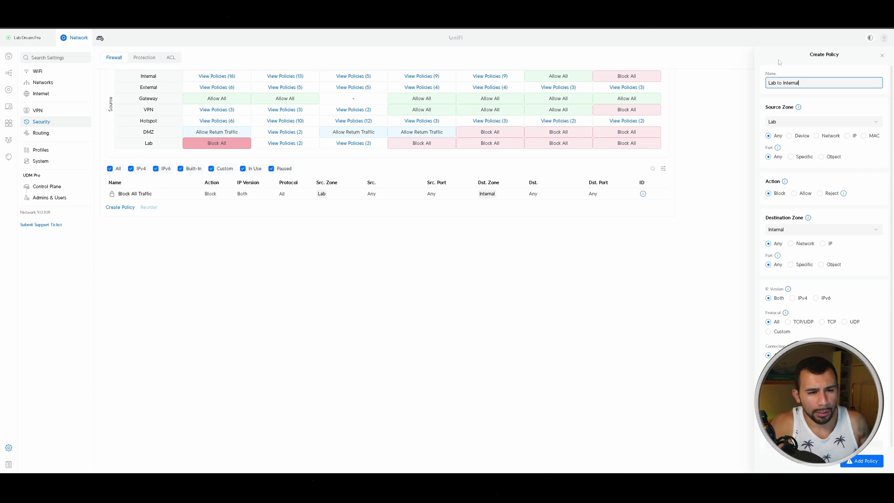
- Save an Allow policy 'Lab to Internal', from any Lab source to any Internal destination
click(821, 137)
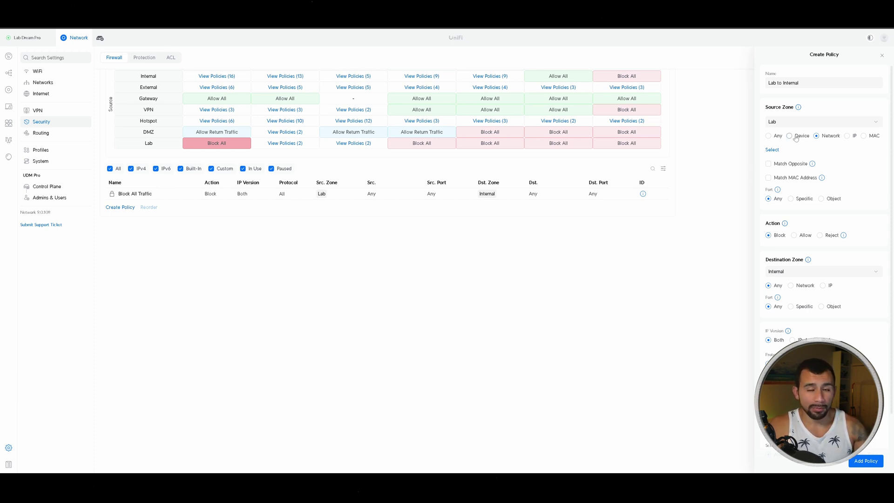
scroll(795, 136, down, 2)
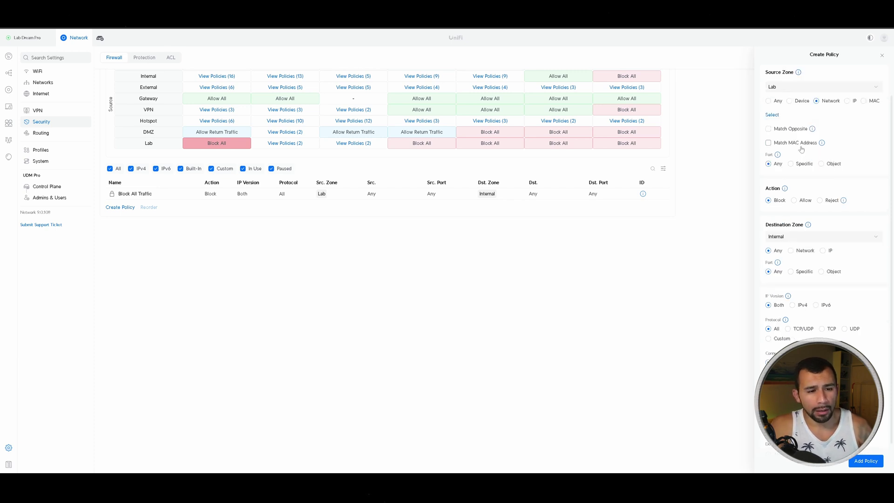
click(795, 166)
scroll(811, 180, down, 1)
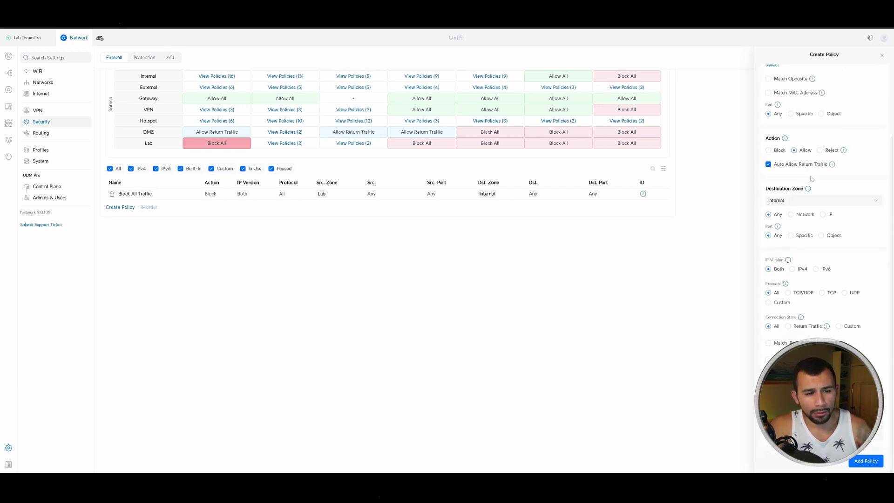
click(808, 201)
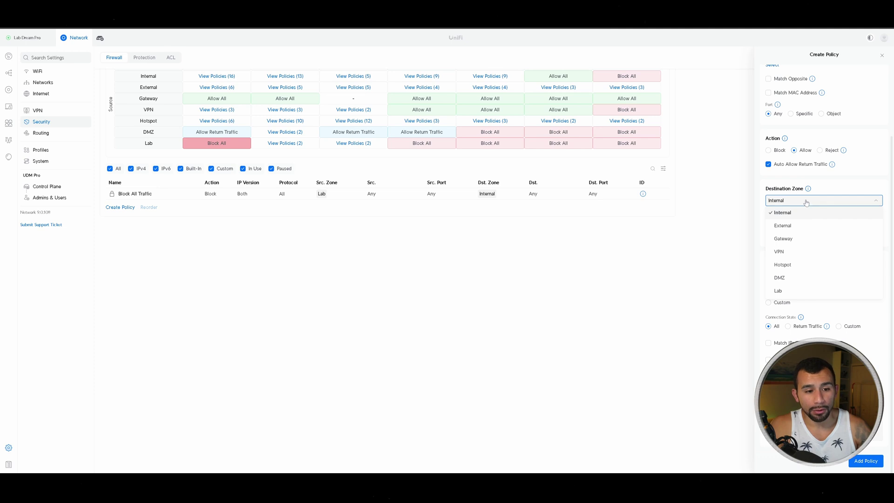
click(849, 184)
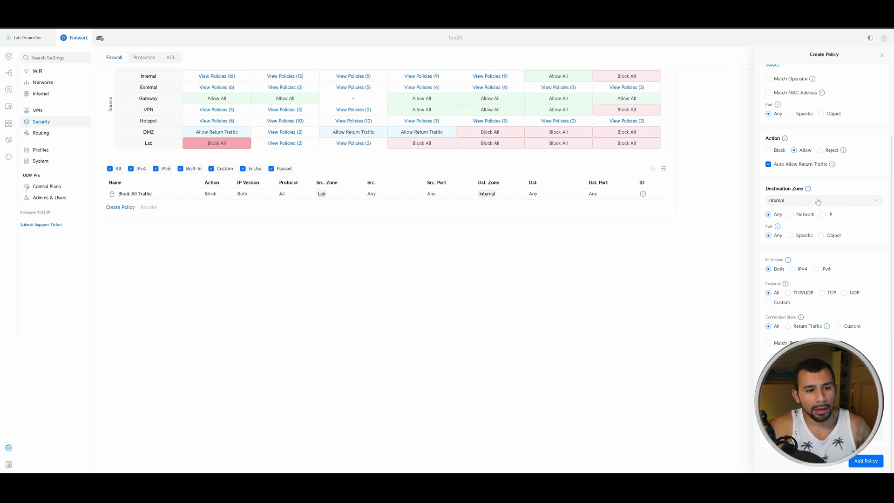
click(805, 215)
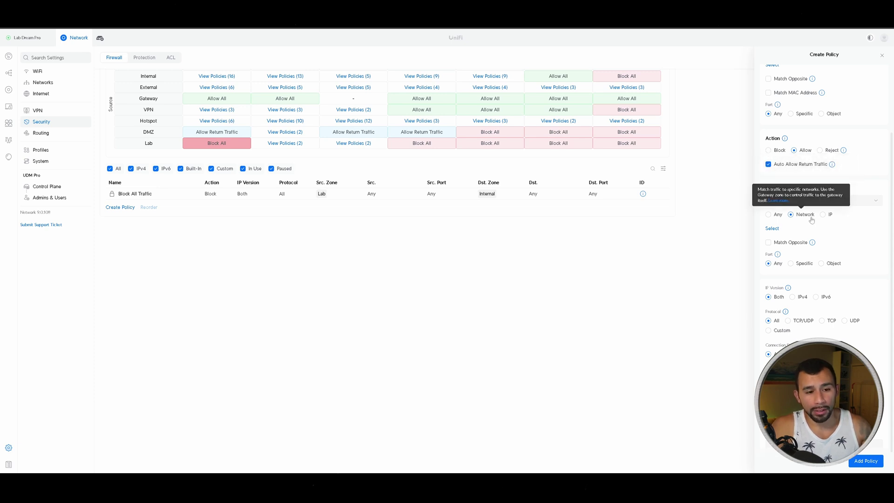
scroll(842, 219, down, 1)
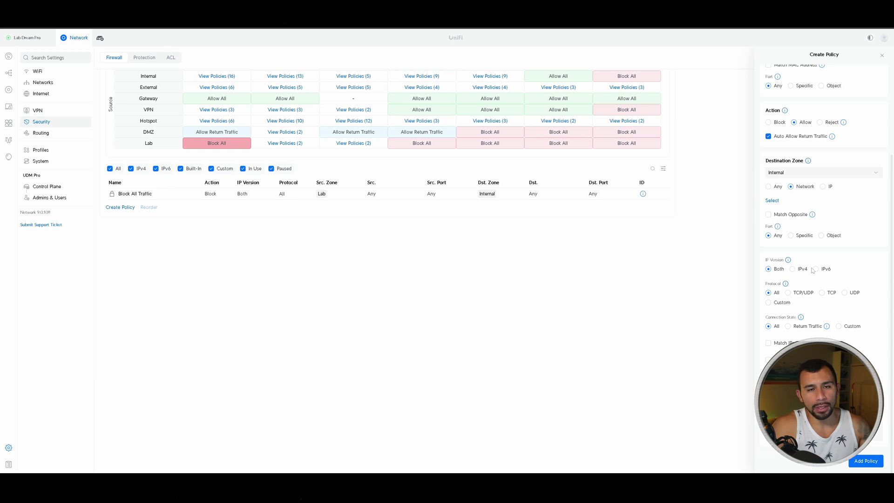
mouse_move(801, 317)
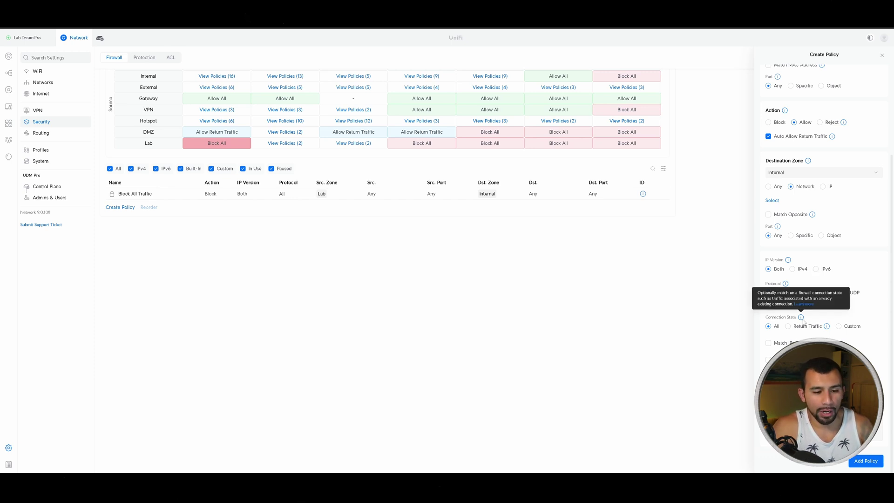
scroll(844, 280, up, 2)
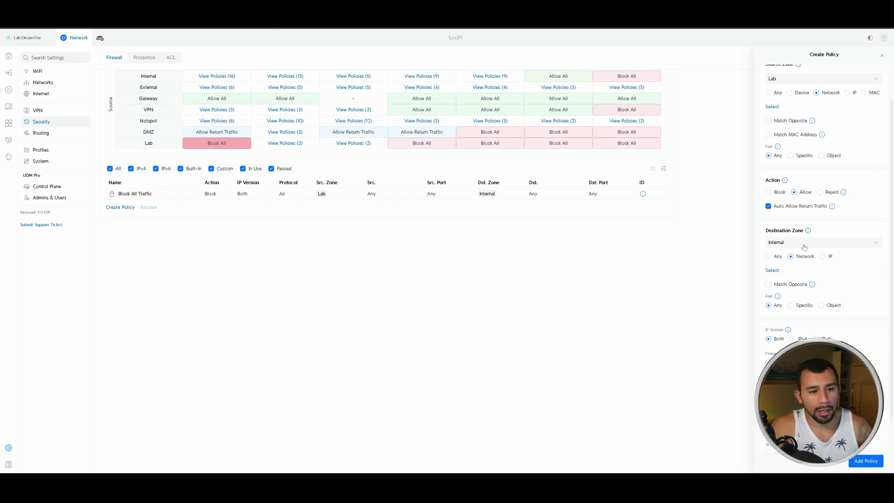
scroll(804, 247, down, 2)
click(866, 461)
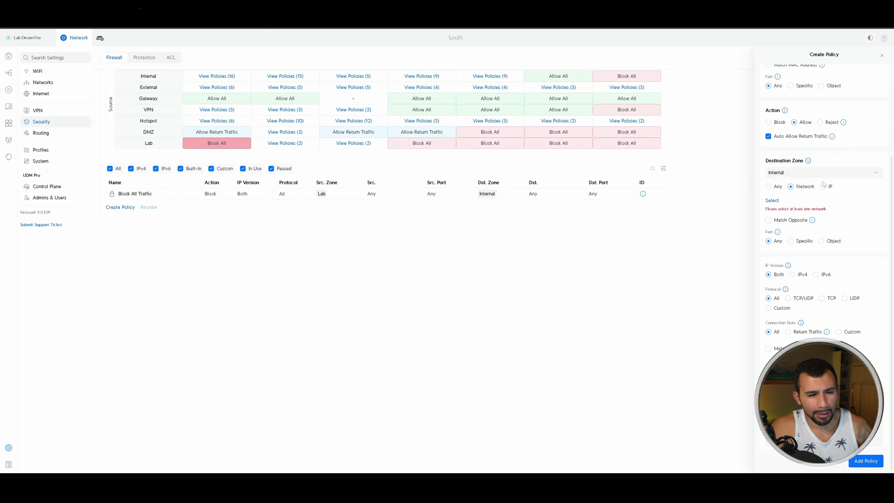
click(777, 187)
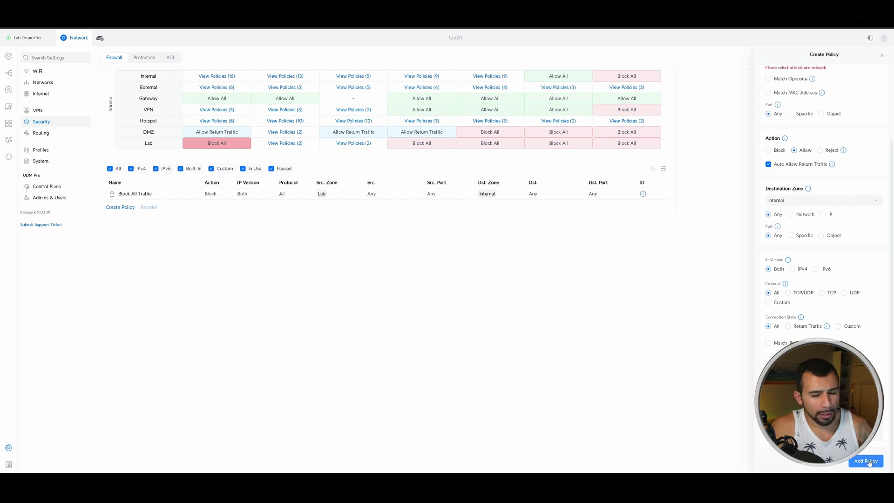
scroll(803, 210, up, 3)
click(777, 137)
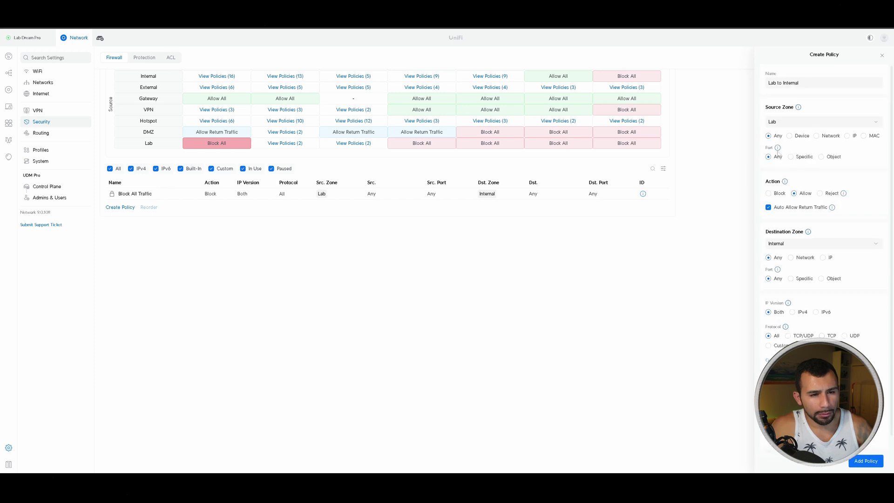
click(873, 455)
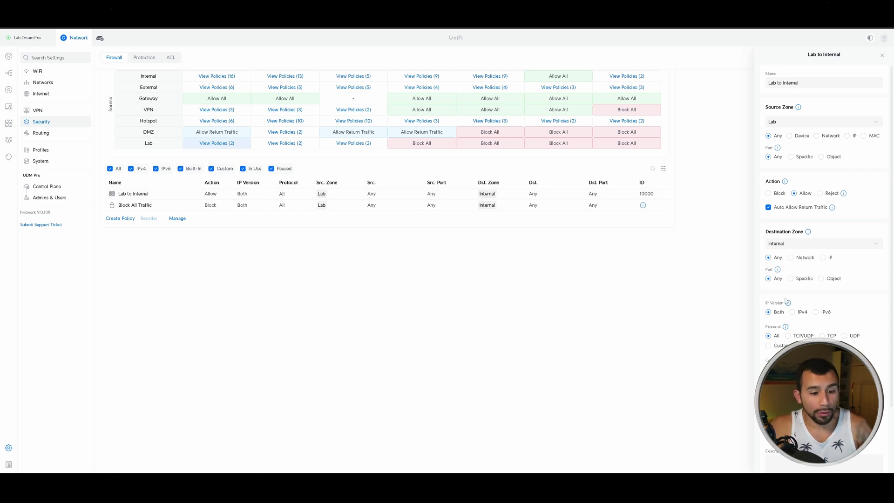
scroll(786, 301, down, 2)
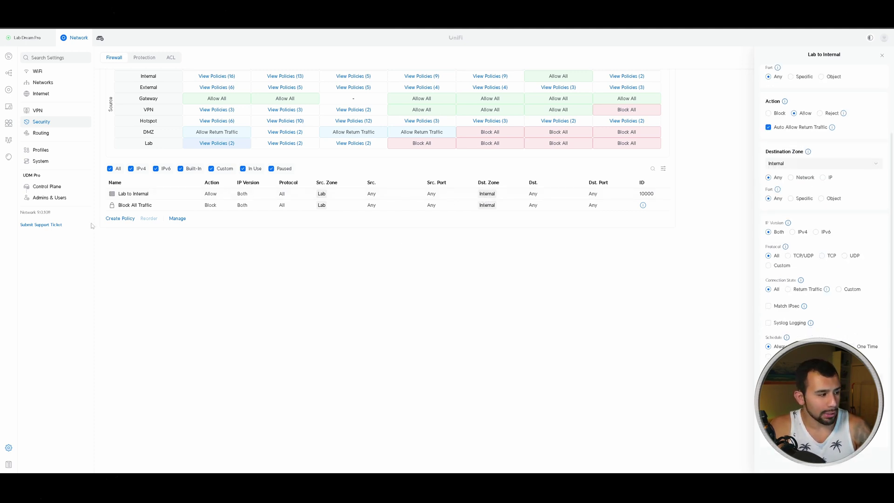
- Open a blank Create Policy form prefilled with Lab source, Internal destination and Block action
click(133, 218)
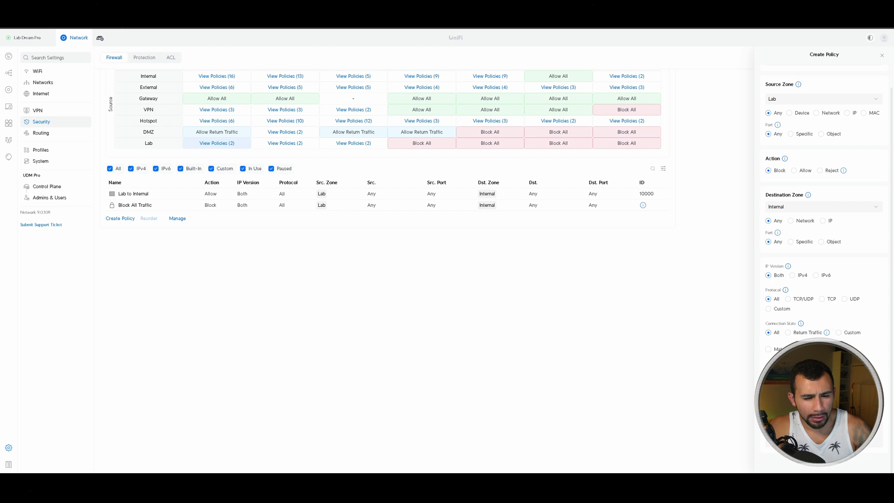
scroll(824, 266, up, 1)
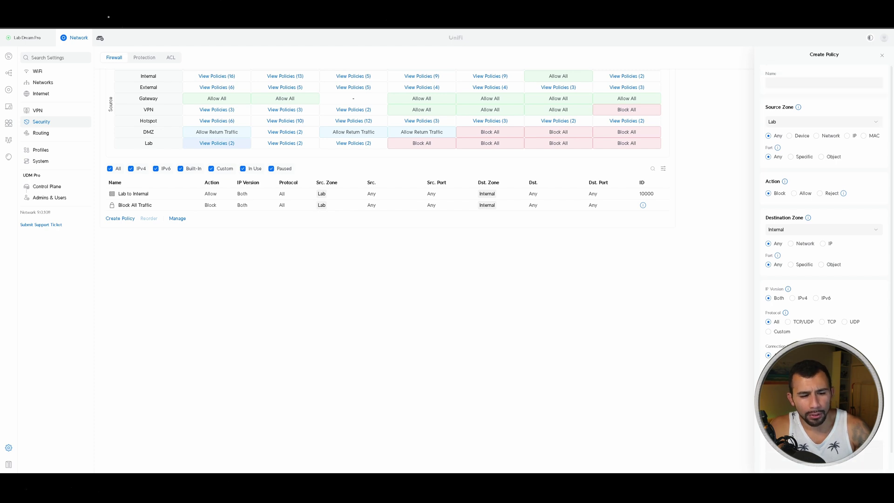